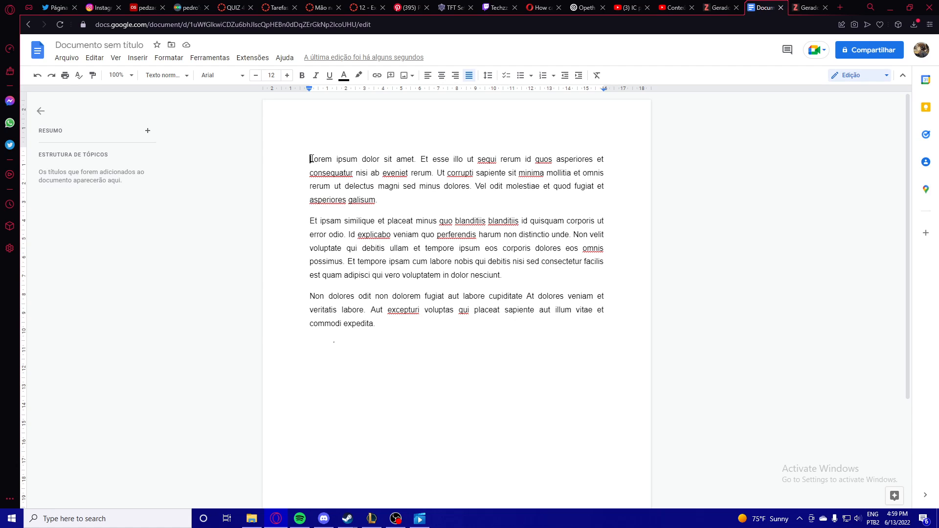
- Select text from the start of the first paragraph into the second, clear the selection, and select the whole document
{"action": "left_click_drag", "start_coordinate": [311, 162], "coordinate": [464, 250]}
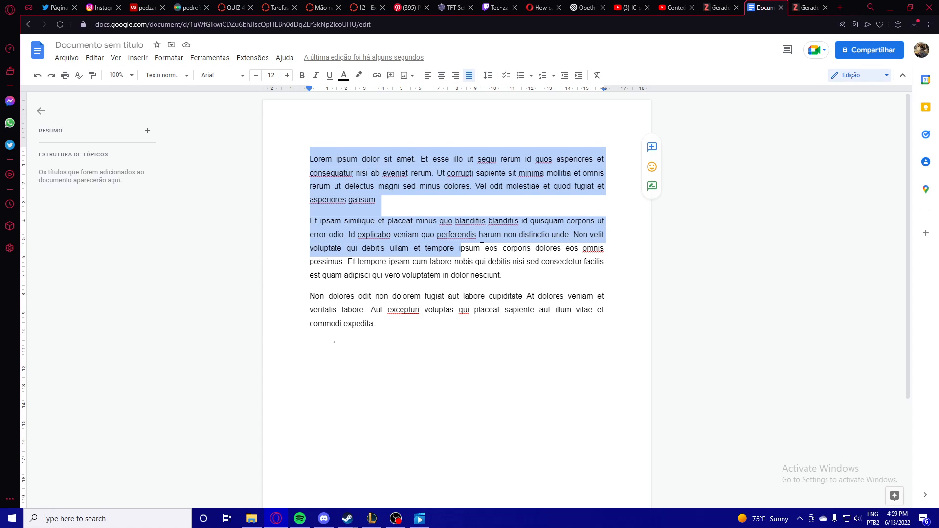
{"action": "key", "text": "Left"}
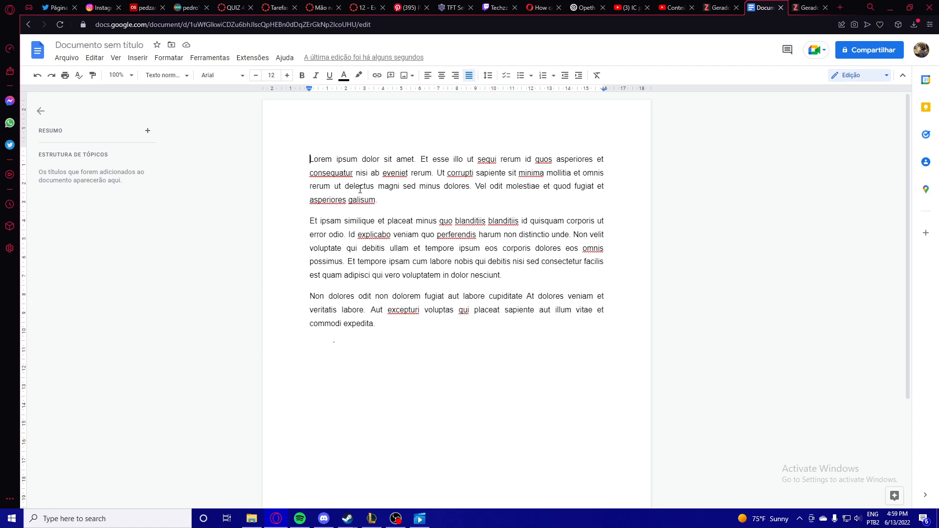
{"action": "key", "text": "ctrl+a"}
- Add the line "dsagaa" below the last paragraph and select the whole document
{"action": "left_click", "coordinate": [357, 360]}
{"action": "type", "text": "dsagaa"}
{"action": "key", "text": "ctrl+a"}
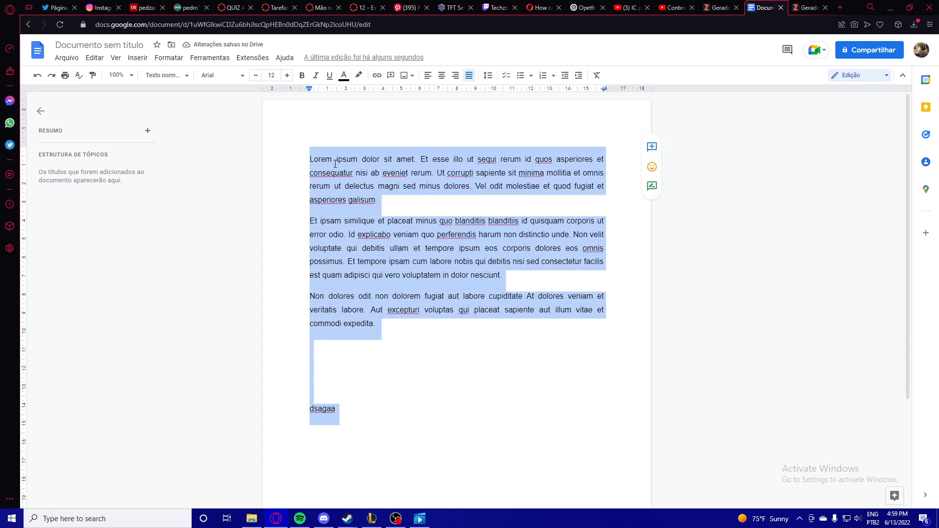
- Delete the test line "dsagaa" below the paragraphs
{"action": "left_click", "coordinate": [336, 411]}
{"action": "double_click", "coordinate": [323, 409]}
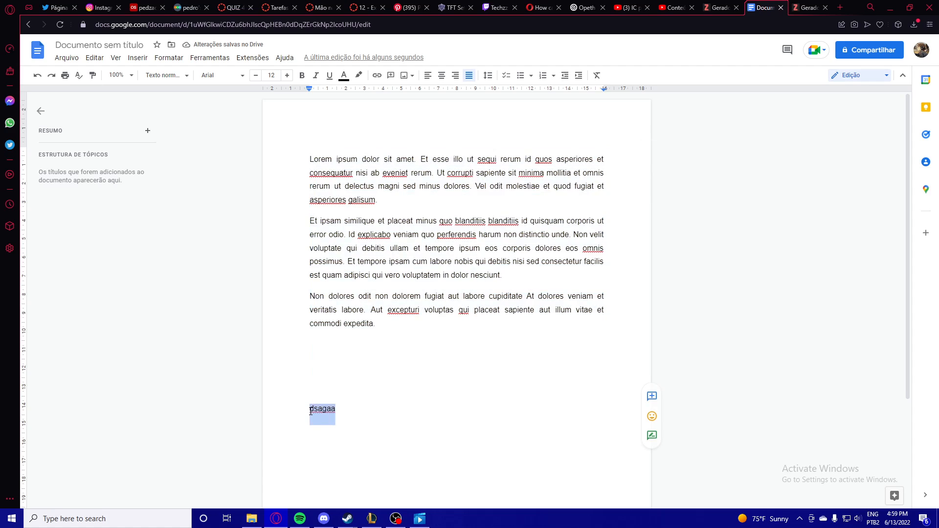
{"action": "key", "text": "BackSpace"}
- Starting before "Lorem", extend the selection character by character through the first line to "conse" in the second line
{"action": "left_click", "coordinate": [311, 164]}
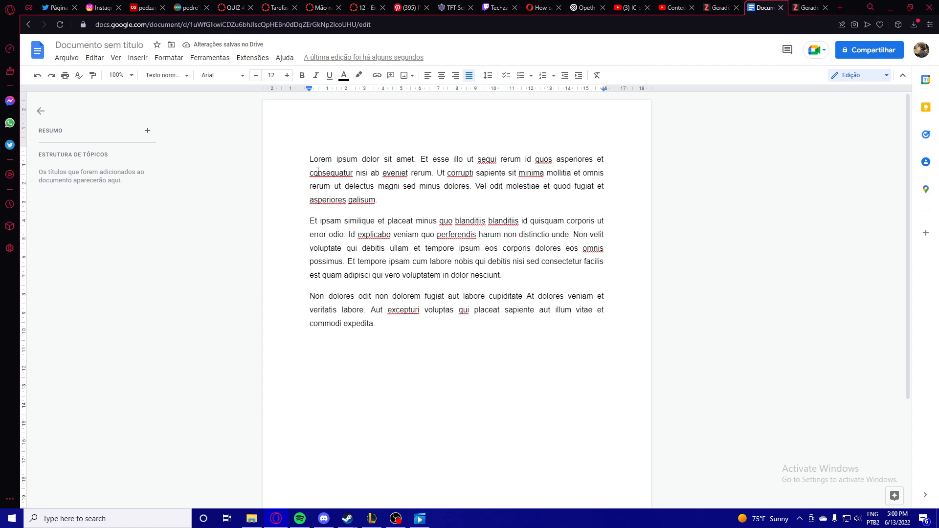
{"action": "key", "text": "shift+Right"}
{"action": "key", "text": "shift+Right"}
{"action": "key", "text": "shift+Right"}
{"action": "key", "text": "shift+Right"}
{"action": "key", "text": "shift+Right"}
{"action": "key", "text": "shift+Right"}
{"action": "key", "text": "shift+Right"}
{"action": "key", "text": "shift+Right"}
{"action": "key", "text": "shift+Right"}
{"action": "key", "text": "shift+Right"}
{"action": "key", "text": "shift+Right"}
{"action": "key", "text": "shift+Right"}
{"action": "key", "text": "shift+Right"}
{"action": "key", "text": "shift+Right"}
{"action": "key", "text": "shift+Right"}
{"action": "key", "text": "shift+Right"}
{"action": "key", "text": "shift+Right"}
{"action": "key", "text": "shift+Right"}
{"action": "key", "text": "shift+Right"}
{"action": "key", "text": "shift+Right"}
{"action": "key", "text": "shift+Right"}
{"action": "key", "text": "shift+Right"}
{"action": "key", "text": "shift+Right"}
{"action": "key", "text": "shift+Right"}
{"action": "key", "text": "shift+Right"}
{"action": "key", "text": "shift+Right"}
{"action": "key", "text": "shift+Right"}
{"action": "key", "text": "shift+Right"}
{"action": "key", "text": "shift+Right"}
{"action": "key", "text": "shift+Right"}
{"action": "key", "text": "shift+Right"}
{"action": "key", "text": "shift+Right"}
{"action": "key", "text": "shift+Right"}
{"action": "key", "text": "shift+Right"}
{"action": "key", "text": "shift+Right"}
{"action": "key", "text": "shift+Right"}
{"action": "key", "text": "shift+Right"}
{"action": "key", "text": "shift+Right"}
{"action": "key", "text": "shift+Right"}
{"action": "key", "text": "shift+Right"}
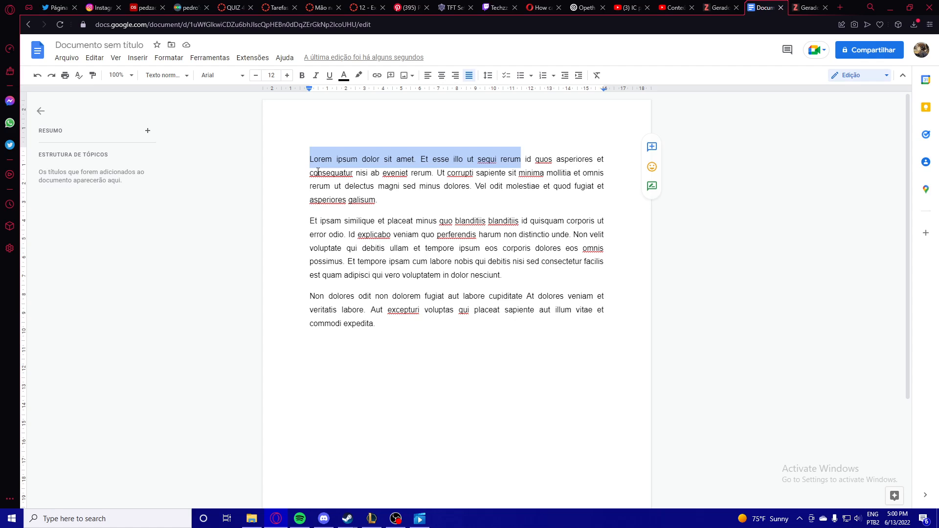
{"action": "key", "text": "shift+Right"}
{"action": "key", "text": "shift+Right"}
{"action": "key", "text": "shift+Right"}
{"action": "key", "text": "shift+Right"}
{"action": "key", "text": "shift+Right"}
{"action": "key", "text": "shift+Right"}
{"action": "key", "text": "shift+Right"}
{"action": "key", "text": "shift+Right"}
{"action": "key", "text": "shift+Right"}
{"action": "key", "text": "shift+Right"}
{"action": "key", "text": "shift+Right"}
{"action": "key", "text": "shift+Right"}
{"action": "key", "text": "shift+Right"}
{"action": "key", "text": "shift+Right"}
{"action": "key", "text": "shift+Right"}
{"action": "key", "text": "shift+Right"}
{"action": "key", "text": "shift+Right"}
{"action": "key", "text": "shift+Right"}
{"action": "key", "text": "shift+Right"}
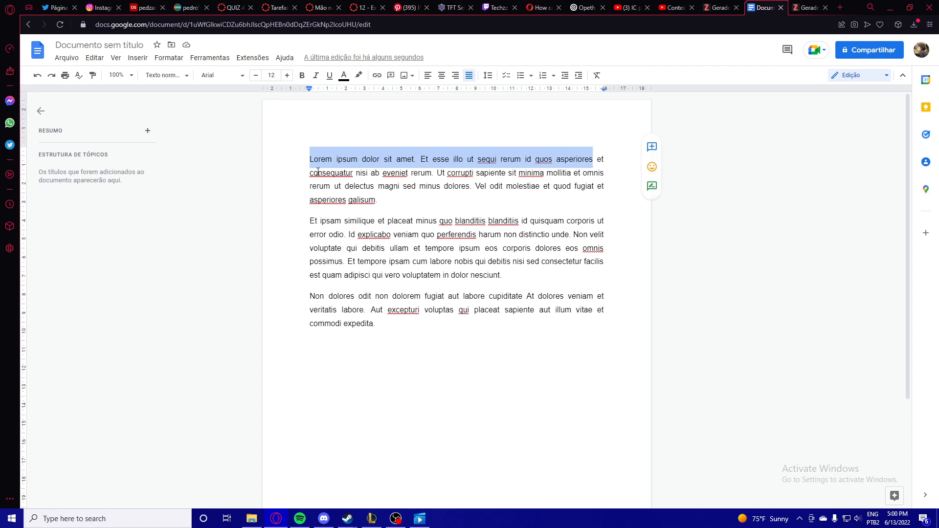
{"action": "key", "text": "shift+Right"}
{"action": "key", "text": "shift+Right"}
{"action": "key", "text": "shift+Right"}
{"action": "key", "text": "shift+Right"}
{"action": "key", "text": "shift+Right"}
{"action": "key", "text": "shift+Right"}
{"action": "key", "text": "shift+Right"}
{"action": "key", "text": "shift+Right"}
{"action": "key", "text": "shift+Right"}
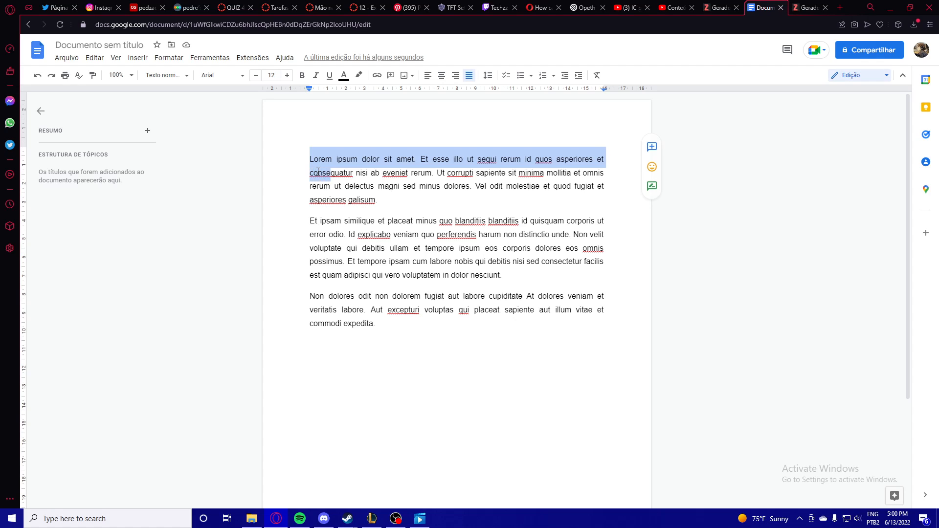
- Shrink the selection character by character back to just after "sequi" in the first line
{"action": "key", "text": "shift+Left"}
{"action": "key", "text": "shift+Left"}
{"action": "key", "text": "shift+Left"}
{"action": "key", "text": "shift+Left"}
{"action": "key", "text": "shift+Left"}
{"action": "key", "text": "shift+Left"}
{"action": "key", "text": "shift+Left"}
{"action": "key", "text": "shift+Left"}
{"action": "key", "text": "shift+Left"}
{"action": "key", "text": "shift+Left"}
{"action": "key", "text": "shift+Left"}
{"action": "key", "text": "shift+Left"}
{"action": "key", "text": "shift+Left"}
{"action": "key", "text": "shift+Left"}
{"action": "key", "text": "shift+Left"}
{"action": "key", "text": "shift+Left"}
{"action": "key", "text": "shift+Left"}
{"action": "key", "text": "shift+Left"}
{"action": "key", "text": "shift+Left"}
{"action": "key", "text": "shift+Left"}
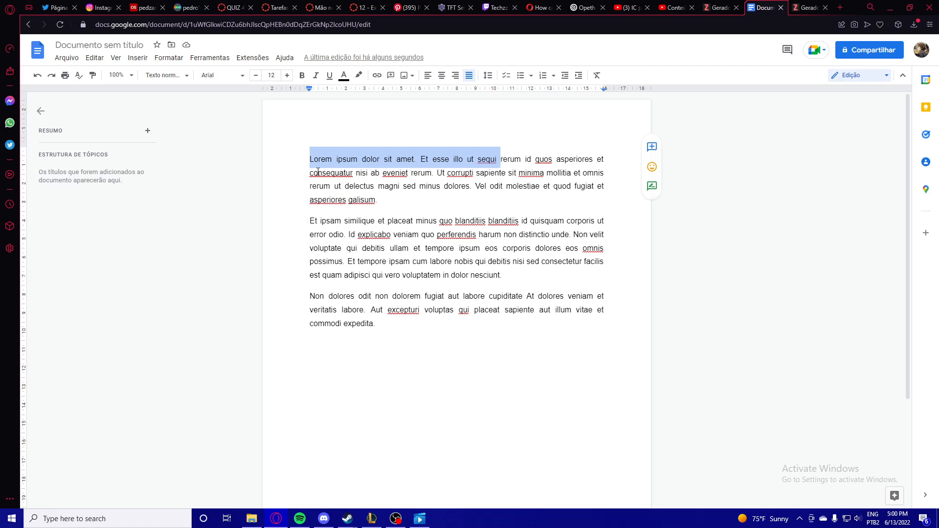
- Extend the selection line by line into the second paragraph and reduce it back until nothing is selected
{"action": "key", "text": "shift+Down"}
{"action": "key", "text": "shift+Down"}
{"action": "key", "text": "shift+Down"}
{"action": "key", "text": "shift+Down"}
{"action": "key", "text": "shift+Down"}
{"action": "key", "text": "shift+Up"}
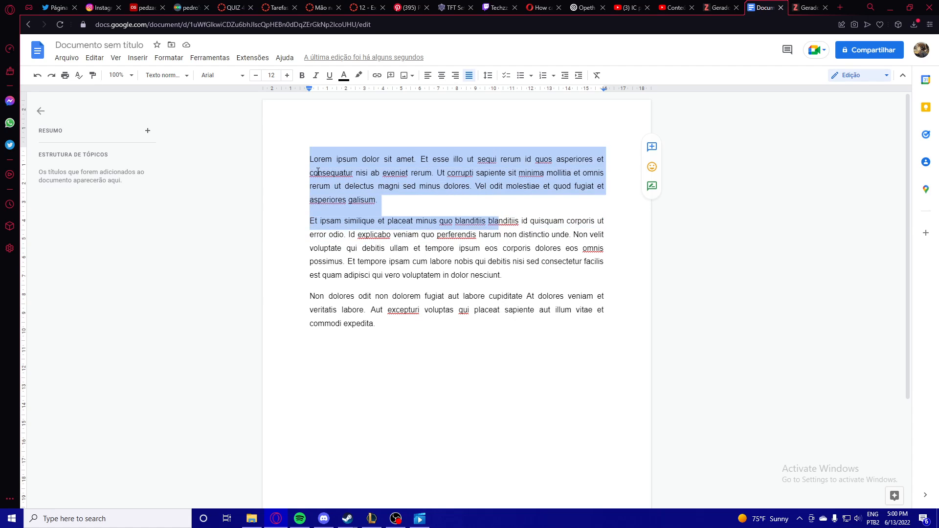
{"action": "key", "text": "shift+Up"}
{"action": "key", "text": "shift+Up"}
{"action": "key", "text": "shift+Up"}
{"action": "key", "text": "shift+Up"}
{"action": "key", "text": "shift+Up"}
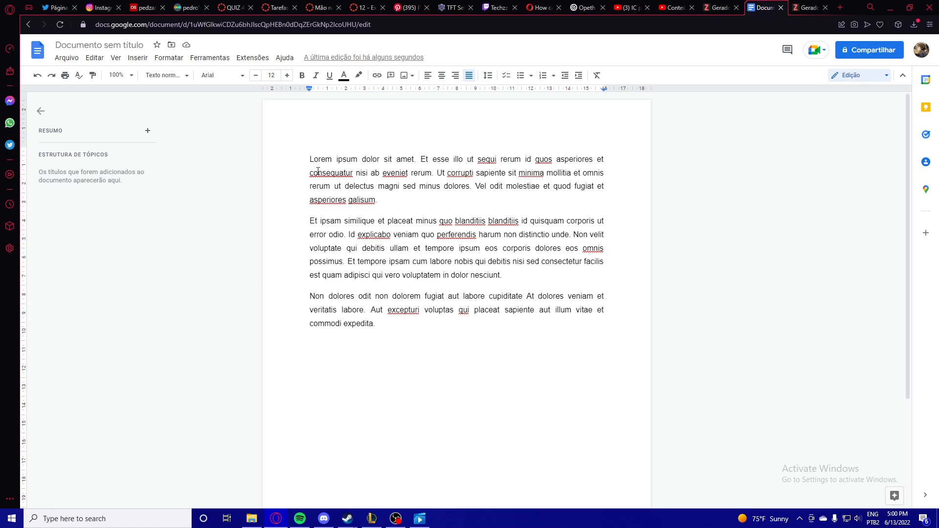
- Select the first paragraph and try the Amatic SC and EB Garamond fonts on it
{"action": "left_click_drag", "start_coordinate": [310, 159], "coordinate": [376, 204]}
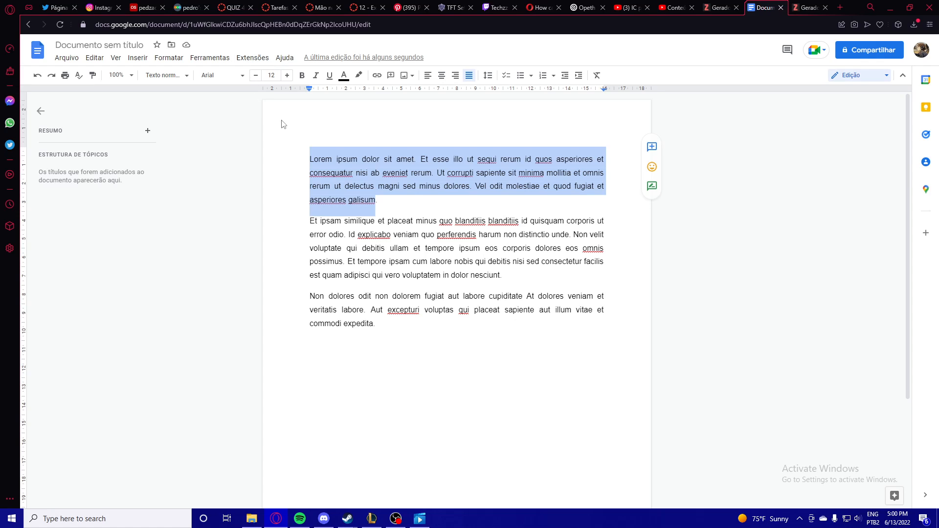
{"action": "left_click", "coordinate": [242, 77]}
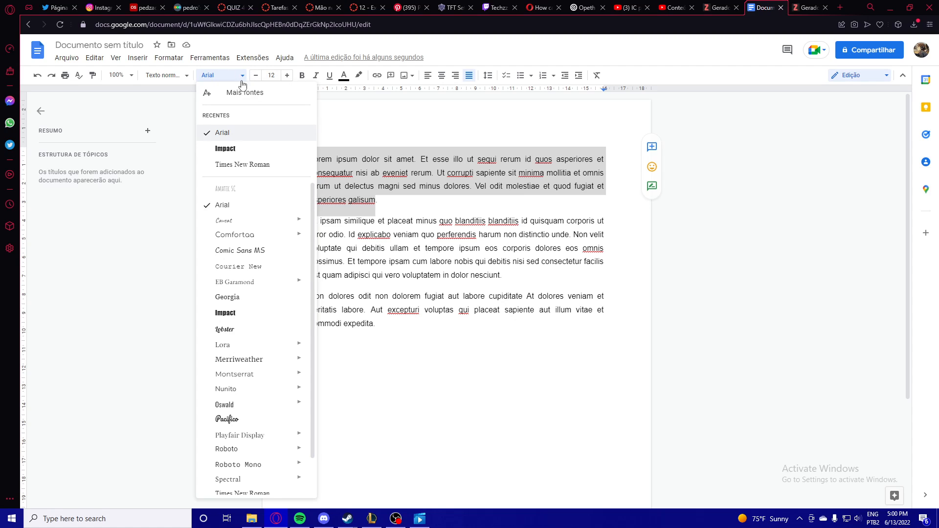
{"action": "left_click", "coordinate": [222, 189]}
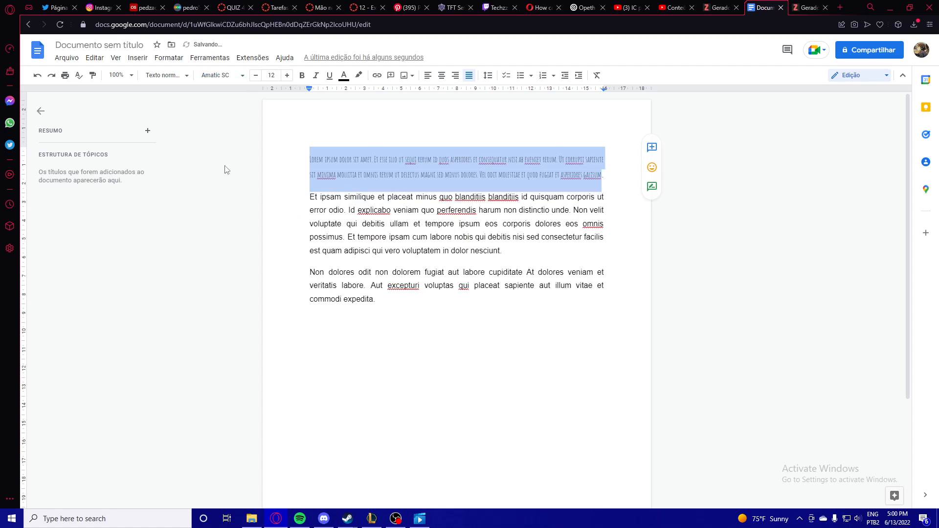
{"action": "left_click", "coordinate": [225, 74]}
{"action": "left_click", "coordinate": [224, 299]}
- Set the first paragraph's font back to Arial
{"action": "left_click", "coordinate": [230, 72]}
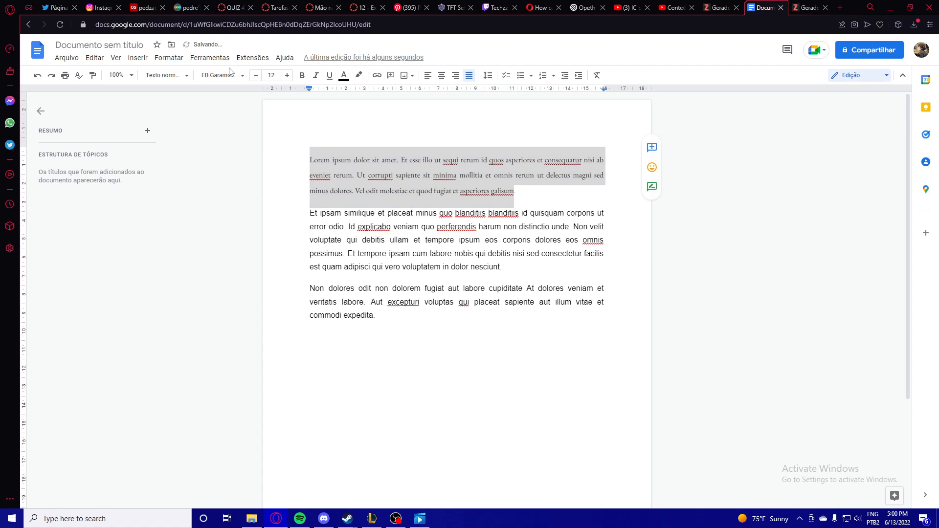
{"action": "left_click", "coordinate": [230, 74]}
{"action": "left_click", "coordinate": [223, 164]}
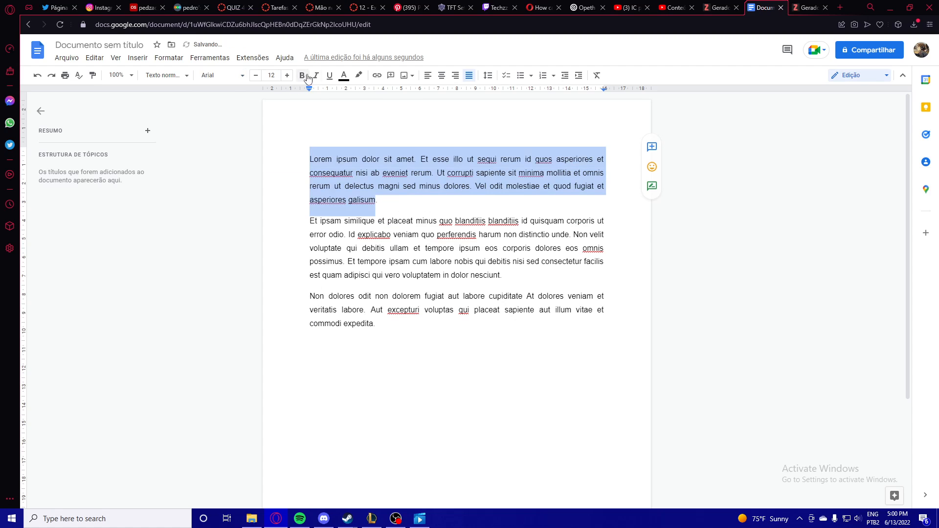
- Increase the first paragraph's font size to 18
{"action": "left_click", "coordinate": [287, 75]}
{"action": "left_click", "coordinate": [287, 75]}
{"action": "left_click", "coordinate": [287, 75]}
{"action": "left_click", "coordinate": [287, 75]}
{"action": "left_click", "coordinate": [287, 75]}
{"action": "left_click", "coordinate": [287, 75]}
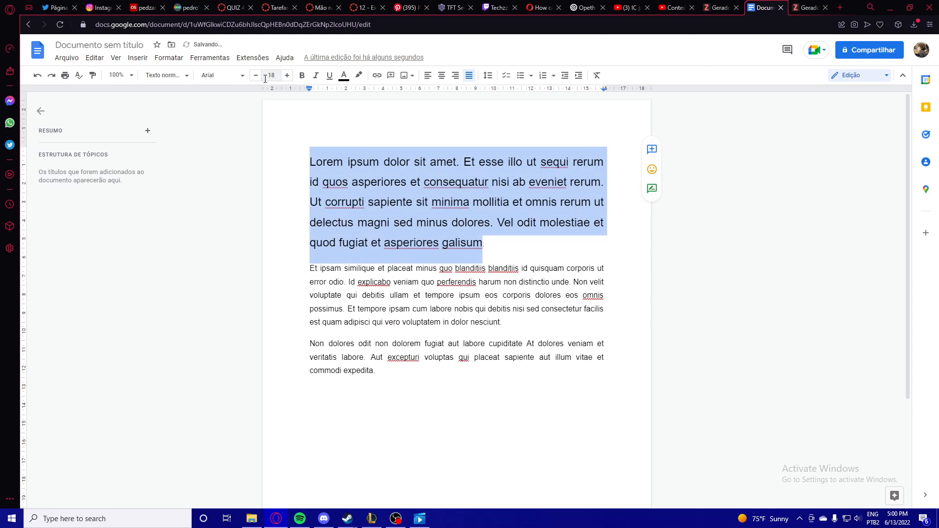
- Reduce the first paragraph's font size to 12
{"action": "left_click", "coordinate": [256, 75]}
{"action": "left_click", "coordinate": [256, 74]}
{"action": "left_click", "coordinate": [256, 75]}
{"action": "left_click", "coordinate": [255, 74]}
{"action": "left_click", "coordinate": [255, 75]}
{"action": "left_click", "coordinate": [256, 75]}
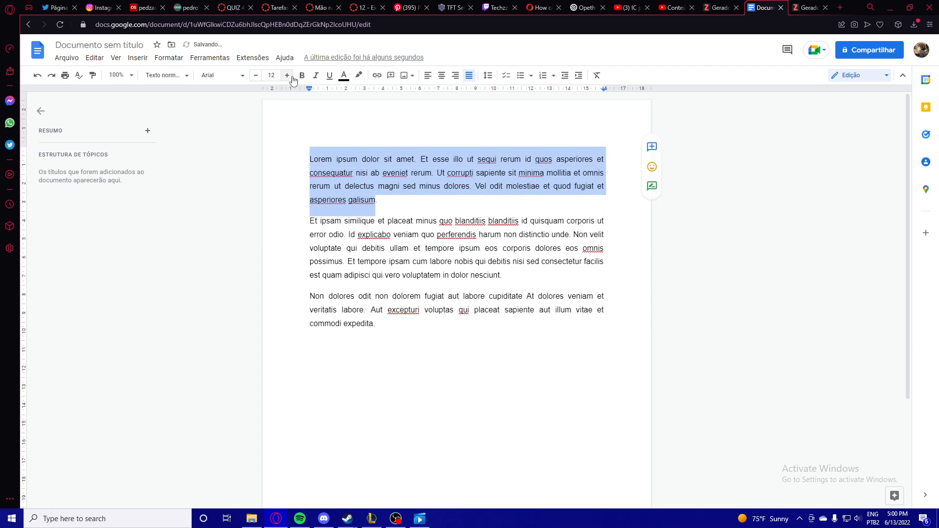
- Try bold and italic separately on the first paragraph, removing each one again
{"action": "left_click", "coordinate": [302, 76]}
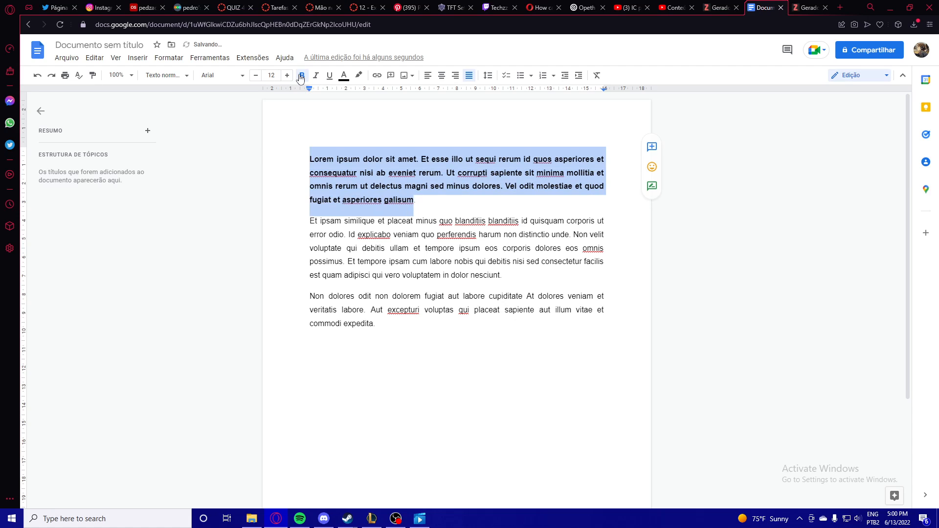
{"action": "left_click", "coordinate": [301, 76]}
{"action": "left_click", "coordinate": [317, 76]}
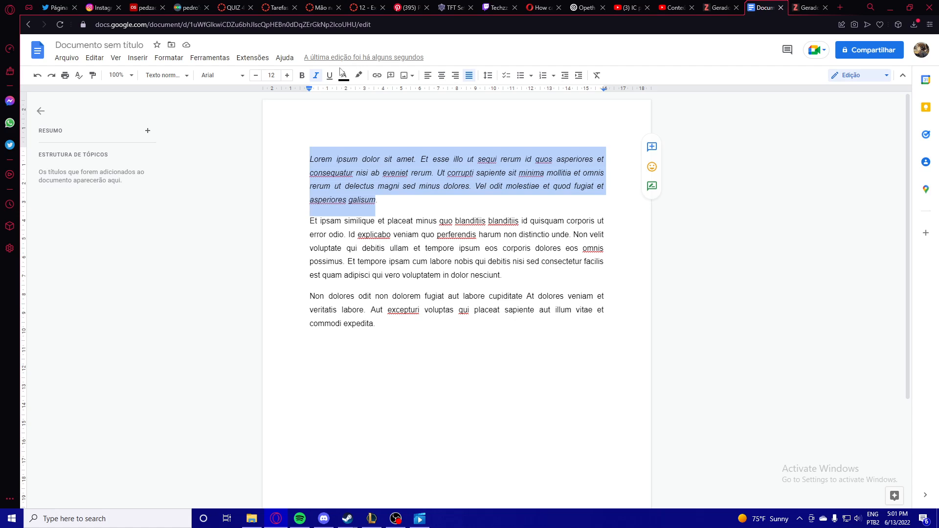
{"action": "left_click", "coordinate": [315, 75]}
- Underline the first paragraph and set its text colour to red, switching the underline off and on once
{"action": "left_click", "coordinate": [331, 77]}
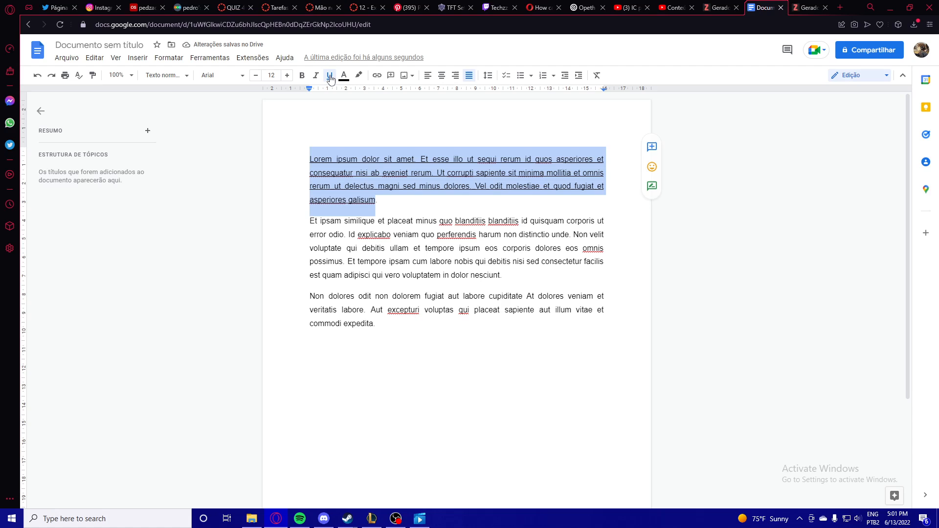
{"action": "left_click", "coordinate": [344, 75]}
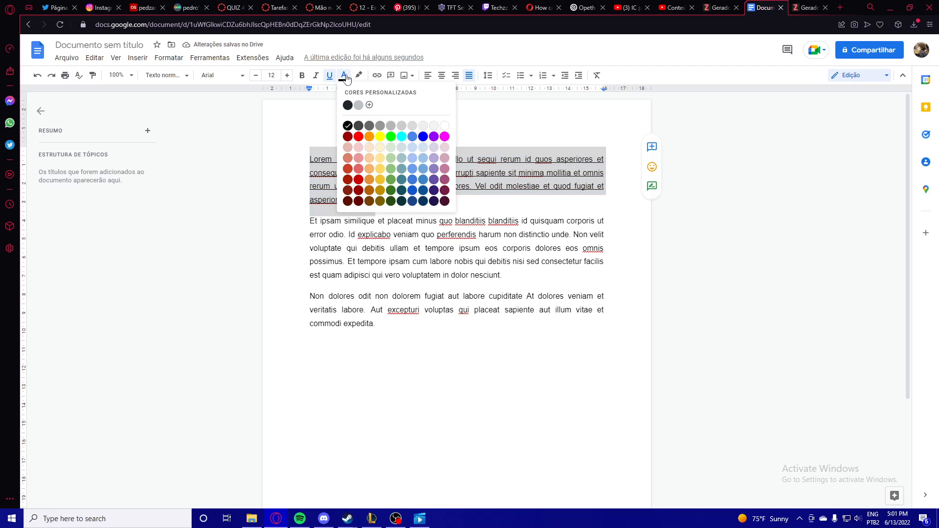
{"action": "left_click", "coordinate": [358, 137]}
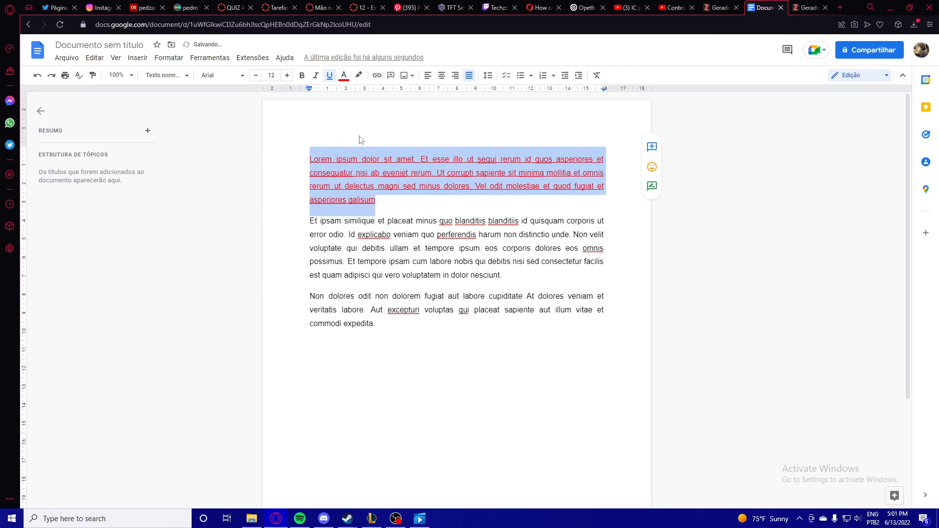
{"action": "left_click", "coordinate": [330, 78]}
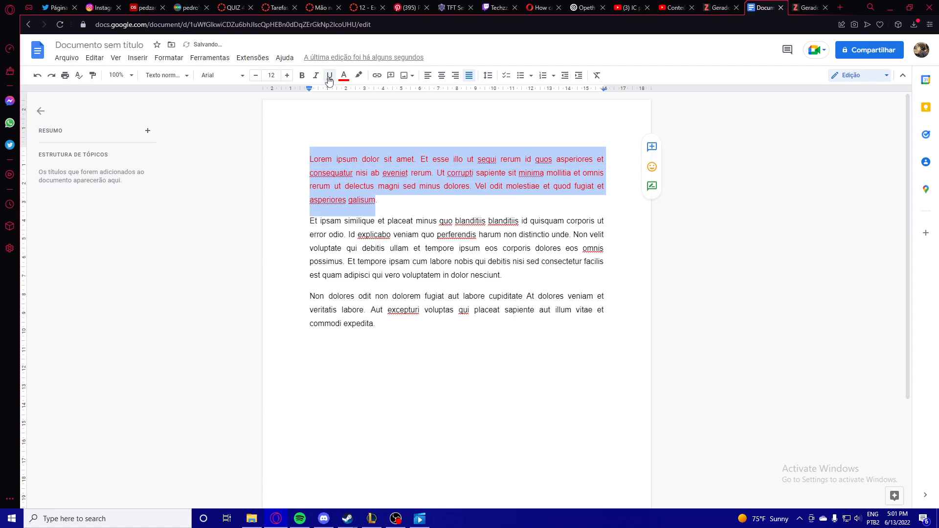
{"action": "left_click", "coordinate": [330, 78]}
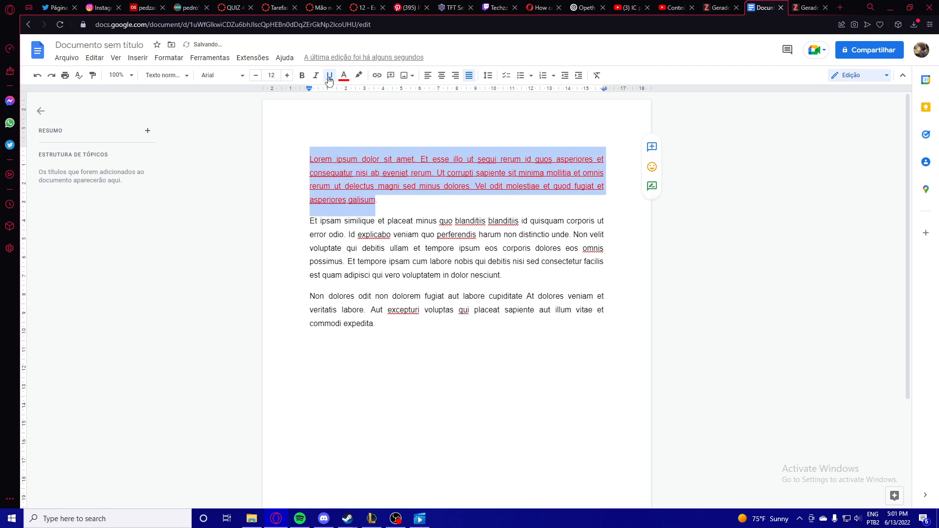
- Set the first paragraph's text colour to dark red and make it italic and bold
{"action": "left_click", "coordinate": [344, 77]}
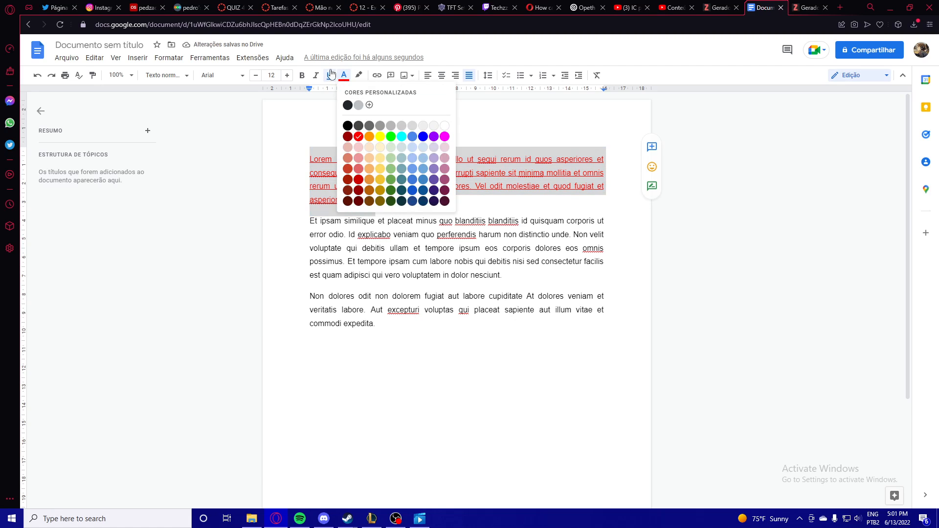
{"action": "left_click", "coordinate": [348, 131]}
{"action": "left_click", "coordinate": [316, 76]}
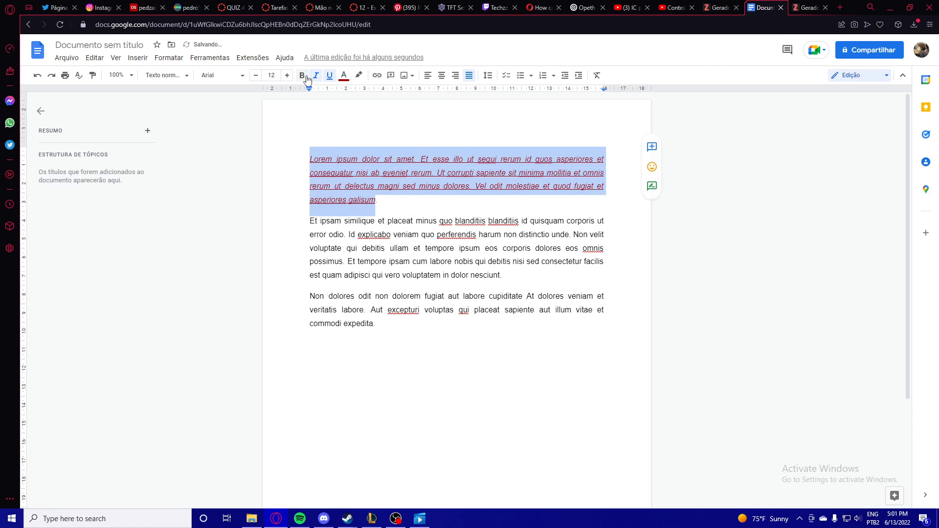
{"action": "left_click", "coordinate": [302, 75]}
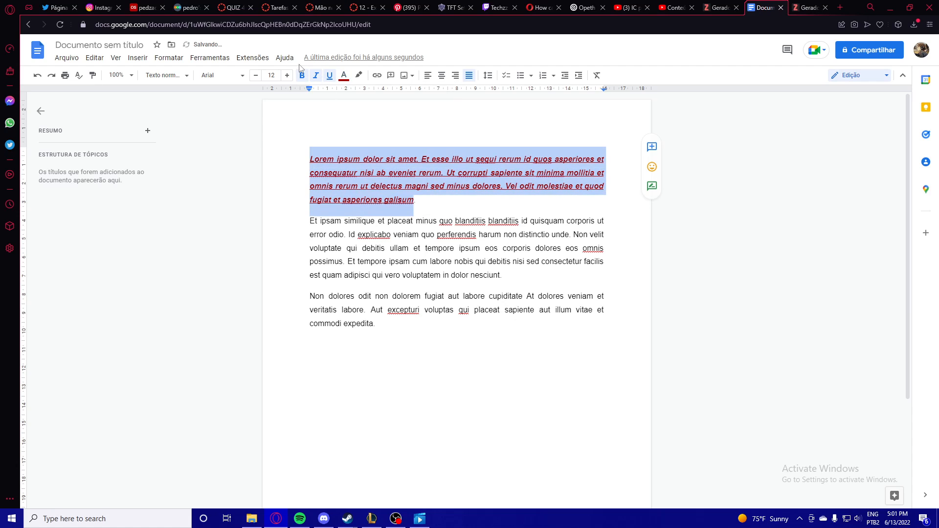
- Remove the bold, italic and underline formatting from the first paragraph
{"action": "left_click", "coordinate": [302, 78]}
{"action": "left_click", "coordinate": [315, 78]}
{"action": "left_click", "coordinate": [329, 78]}
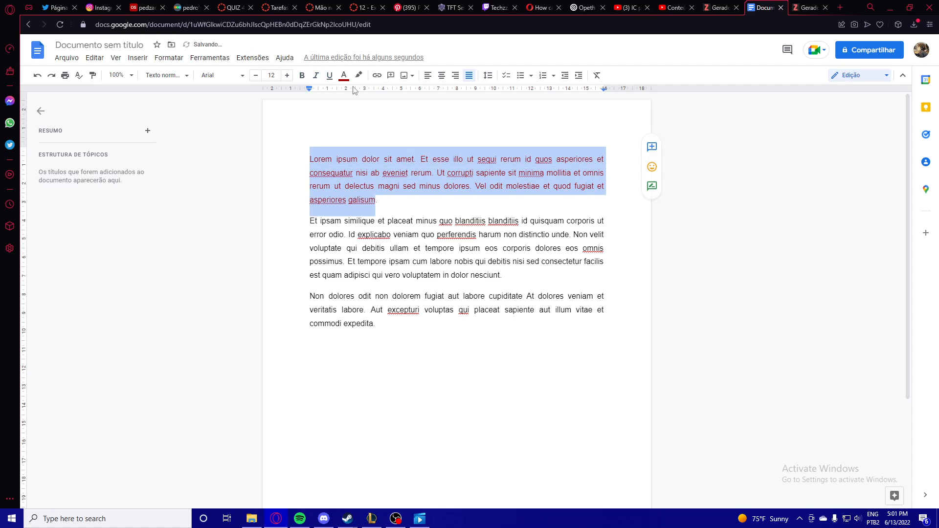
- Reselect the first paragraph and set its text colour to black
{"action": "left_click", "coordinate": [395, 174]}
{"action": "left_click", "coordinate": [376, 205]}
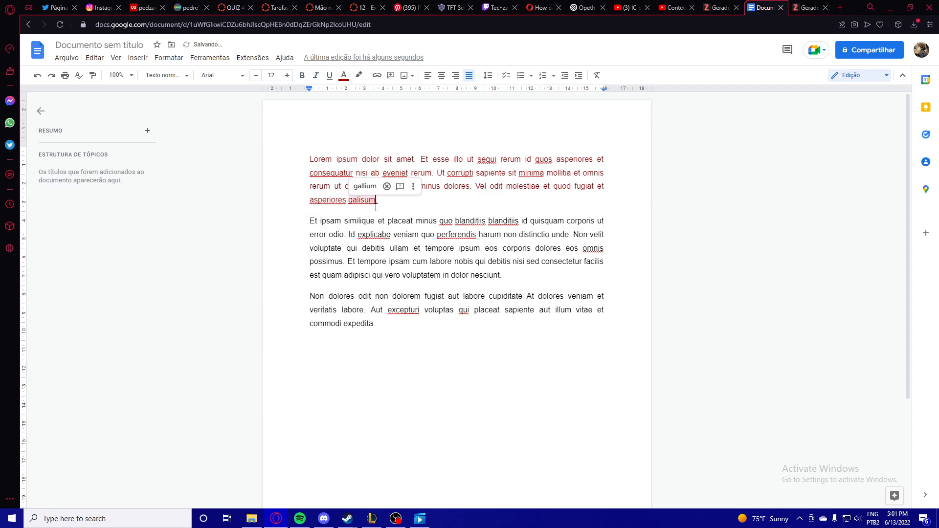
{"action": "left_click_drag", "start_coordinate": [375, 207], "coordinate": [329, 142]}
{"action": "left_click", "coordinate": [345, 75]}
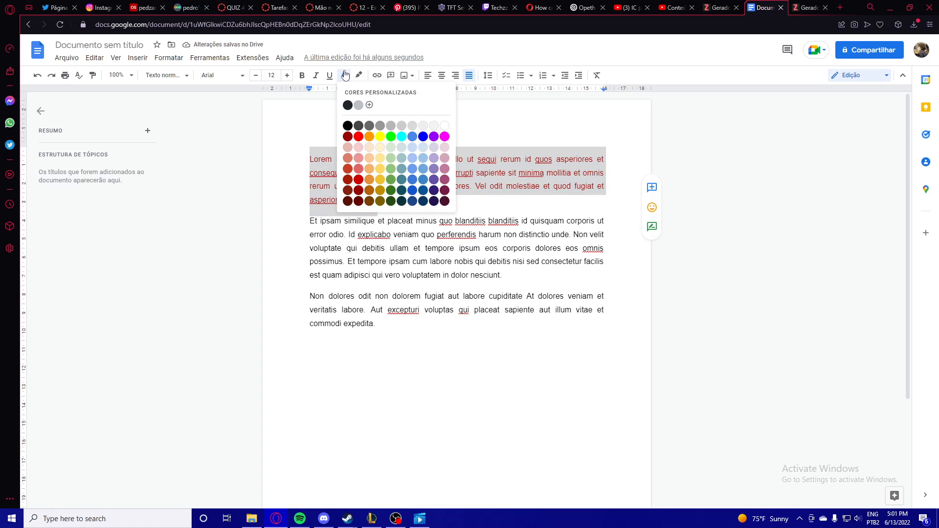
{"action": "left_click", "coordinate": [347, 137]}
{"action": "left_click", "coordinate": [345, 75]}
{"action": "left_click", "coordinate": [348, 126]}
- Left-align the text of the whole document and clear the selection
{"action": "left_click", "coordinate": [403, 311]}
{"action": "key", "text": "ctrl+a"}
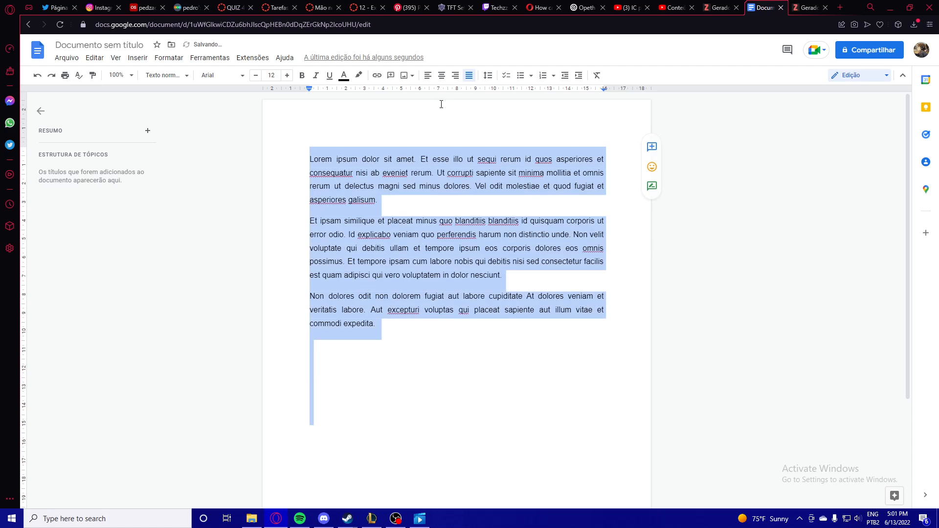
{"action": "left_click", "coordinate": [433, 76]}
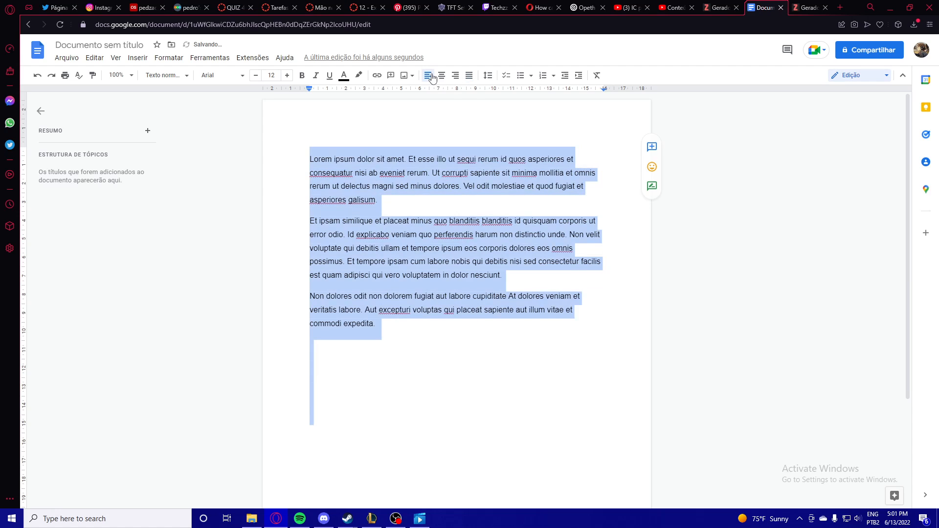
{"action": "left_click", "coordinate": [619, 182]}
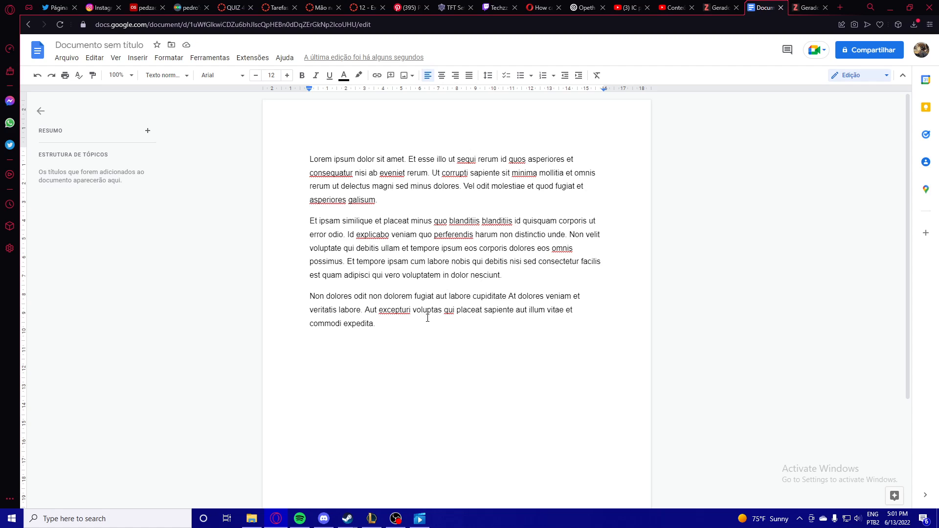
- Select the whole document and centre-align its text
{"action": "key", "text": "ctrl+a"}
{"action": "left_click", "coordinate": [442, 77]}
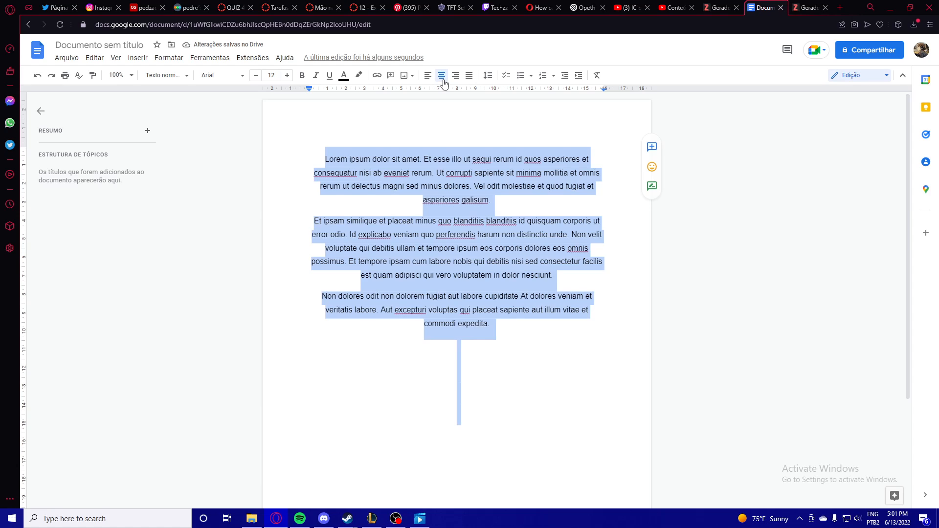
- Right-align the selected text of the whole document, switch it to justified and clear the selection
{"action": "left_click", "coordinate": [455, 76]}
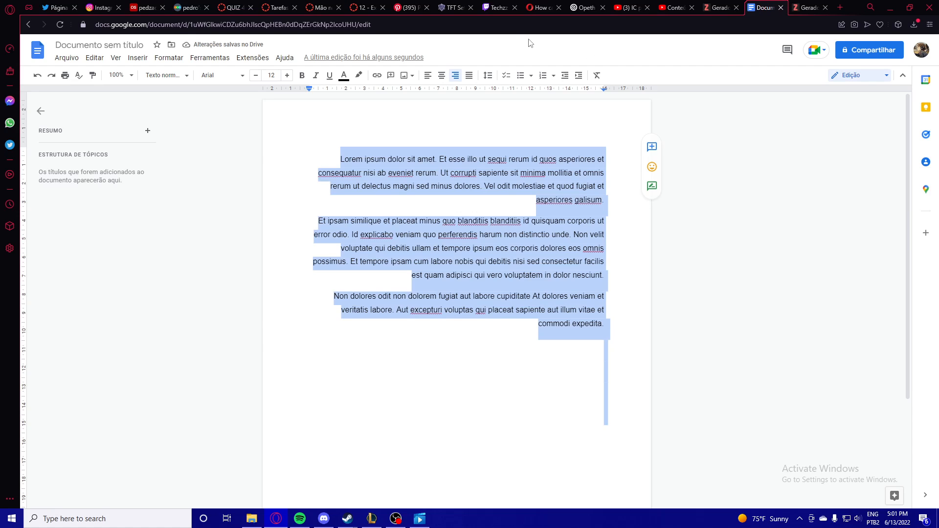
{"action": "left_click", "coordinate": [469, 75]}
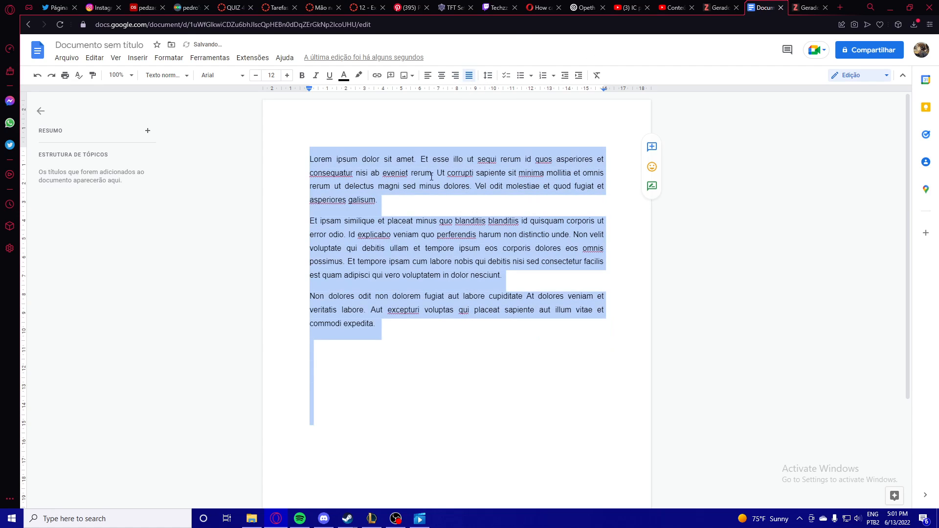
{"action": "left_click", "coordinate": [398, 184]}
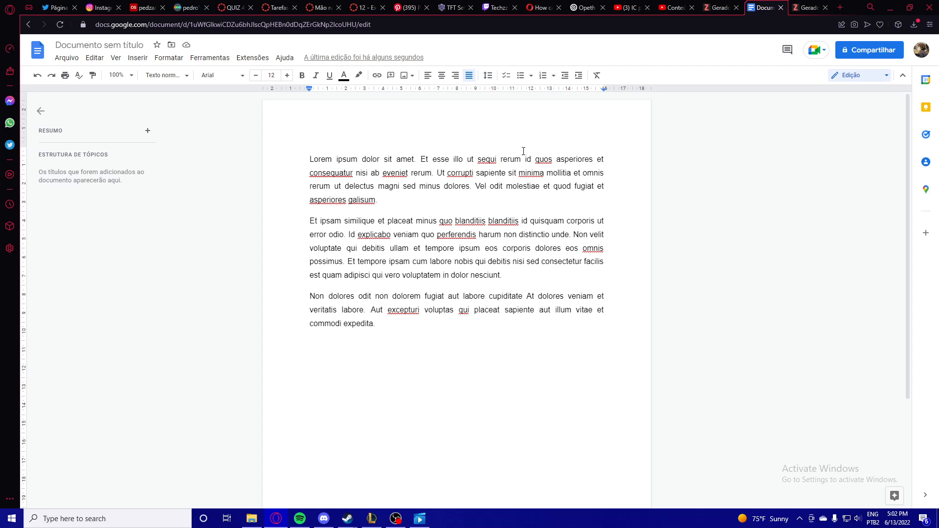
- Open the custom spacing settings, review the line and paragraph spacing fields, and close them without changes
{"action": "left_click", "coordinate": [489, 78]}
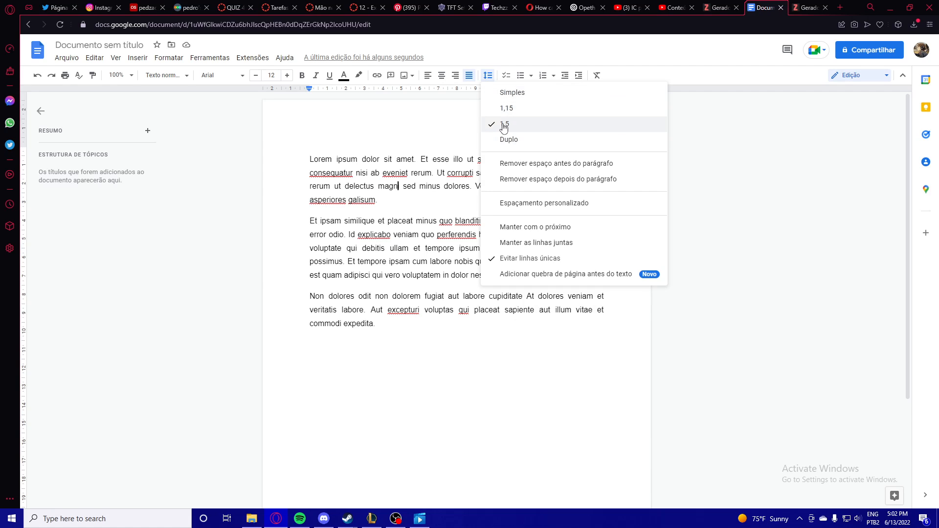
{"action": "left_click", "coordinate": [537, 203]}
{"action": "double_click", "coordinate": [418, 261]}
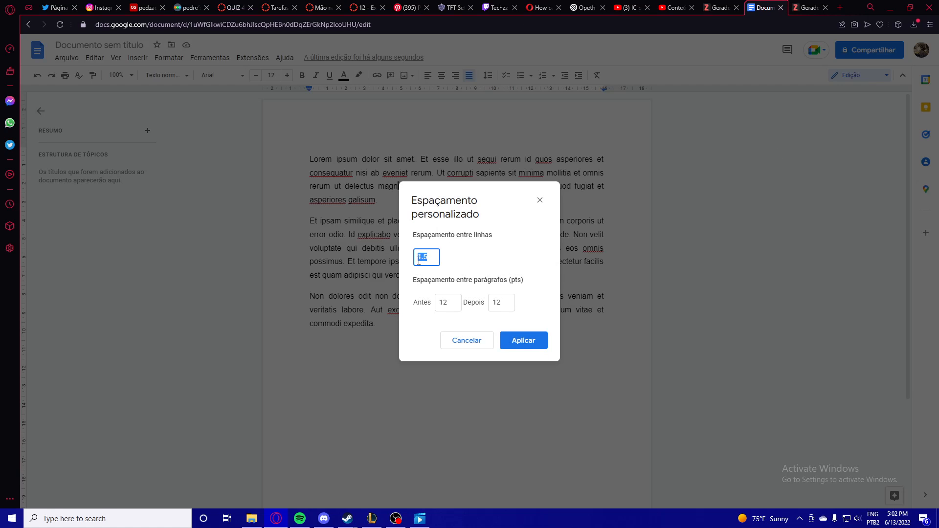
{"action": "left_click", "coordinate": [445, 304]}
{"action": "key", "text": "Tab"}
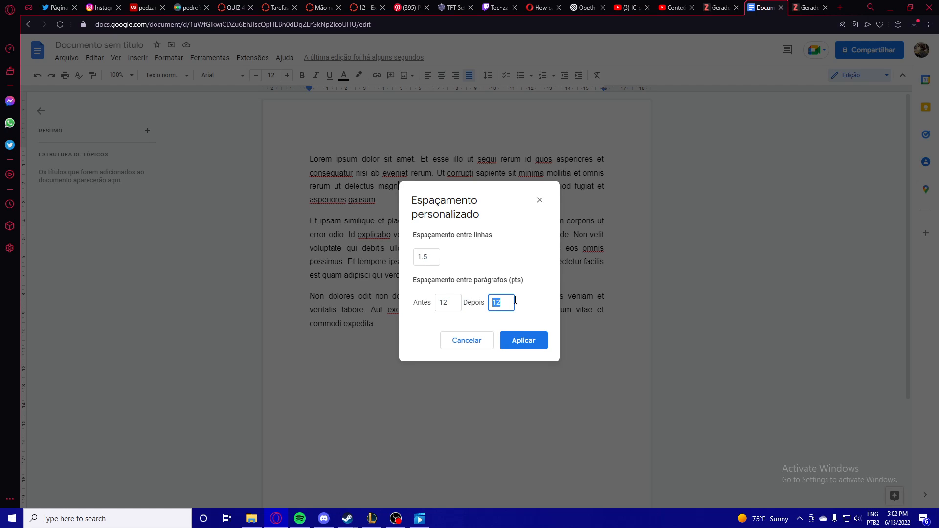
{"action": "left_click", "coordinate": [540, 201]}
{"action": "left_click", "coordinate": [652, 159]}
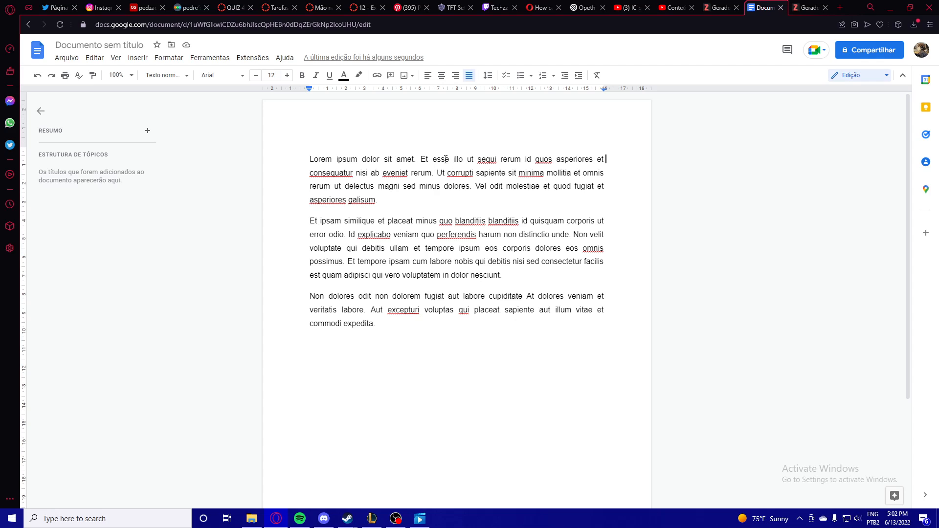
- Add the checklist item "abc" below the last paragraph and toggle its checklist formatting off and on
{"action": "left_click", "coordinate": [373, 345]}
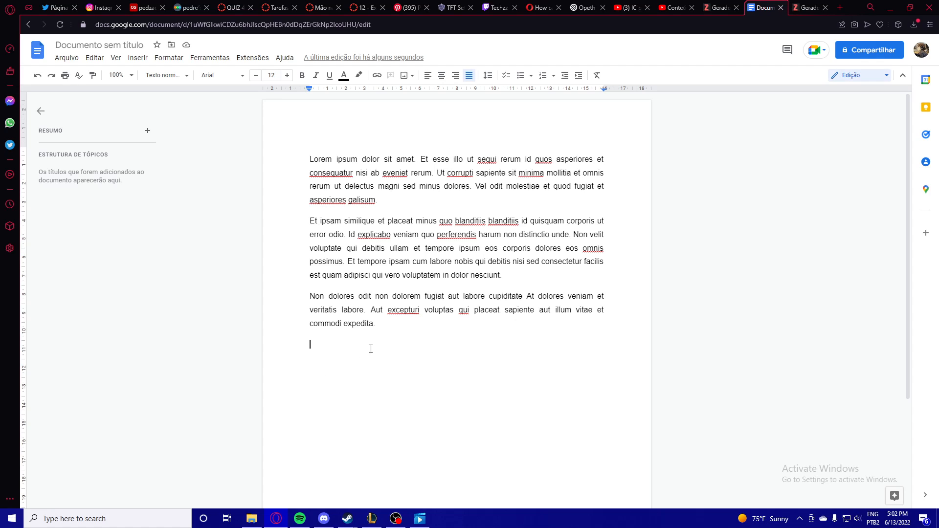
{"action": "left_click", "coordinate": [508, 77]}
{"action": "type", "text": "abc"}
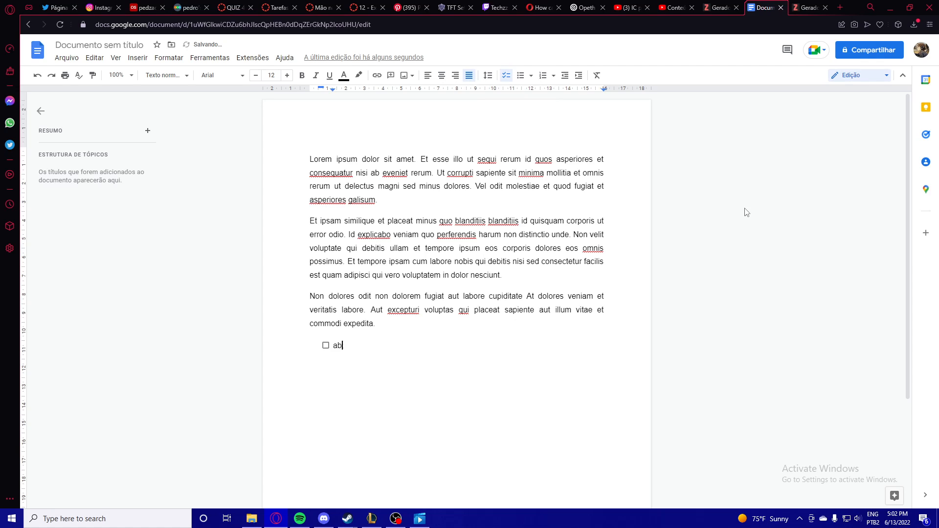
{"action": "left_click", "coordinate": [507, 77]}
{"action": "left_click", "coordinate": [510, 78]}
- Tick and untick the checkbox of the "abc" item and delete the item
{"action": "left_click_drag", "start_coordinate": [347, 347], "coordinate": [333, 348]}
{"action": "key", "text": "Right"}
{"action": "left_click", "coordinate": [326, 347]}
{"action": "left_click", "coordinate": [326, 347]}
{"action": "left_click_drag", "start_coordinate": [348, 350], "coordinate": [328, 351]}
{"action": "key", "text": "BackSpace"}
{"action": "key", "text": "BackSpace"}
- Start a bulleted list below the last paragraph with the item "dsanuda" and remove it again
{"action": "left_click", "coordinate": [520, 75]}
{"action": "type", "text": "dsanuda"}
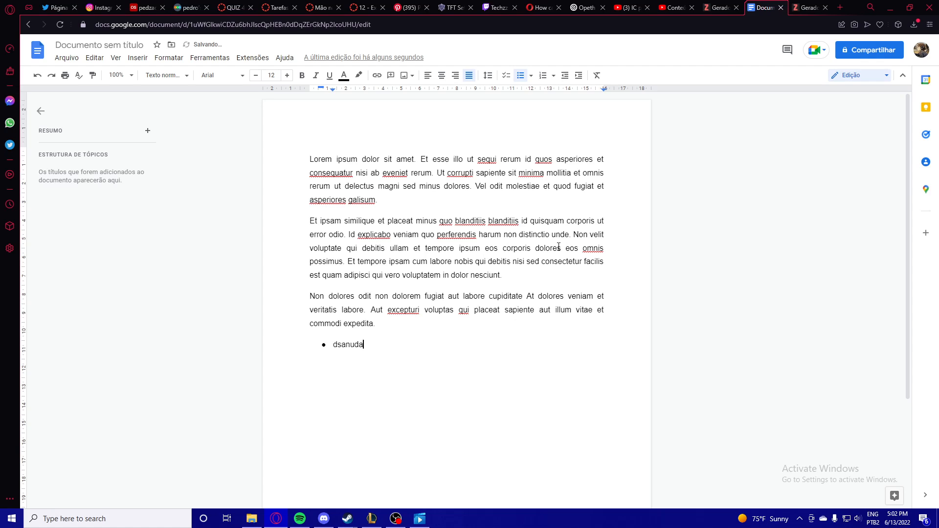
{"action": "key", "text": "ctrl+BackSpace"}
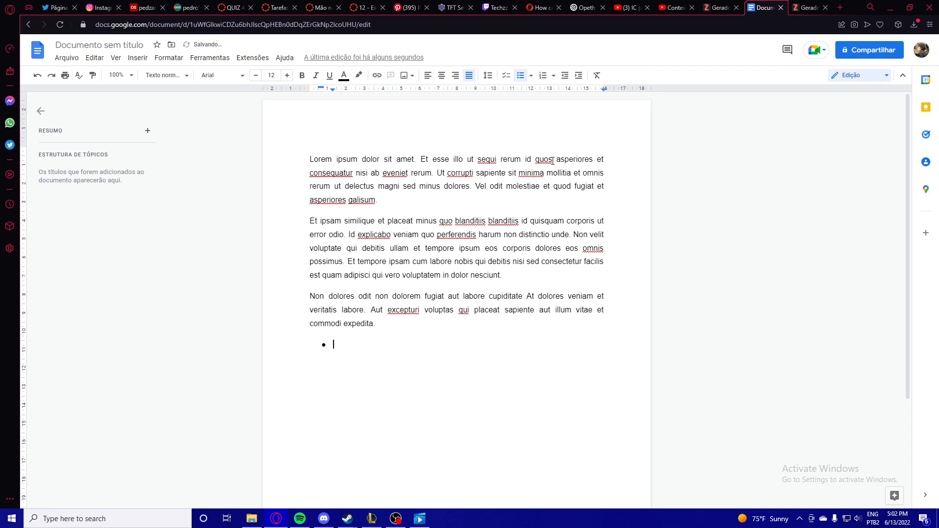
{"action": "key", "text": "BackSpace"}
- Create a numbered list below the last paragraph with the items "dsaubd" and "dhau"
{"action": "left_click", "coordinate": [544, 76]}
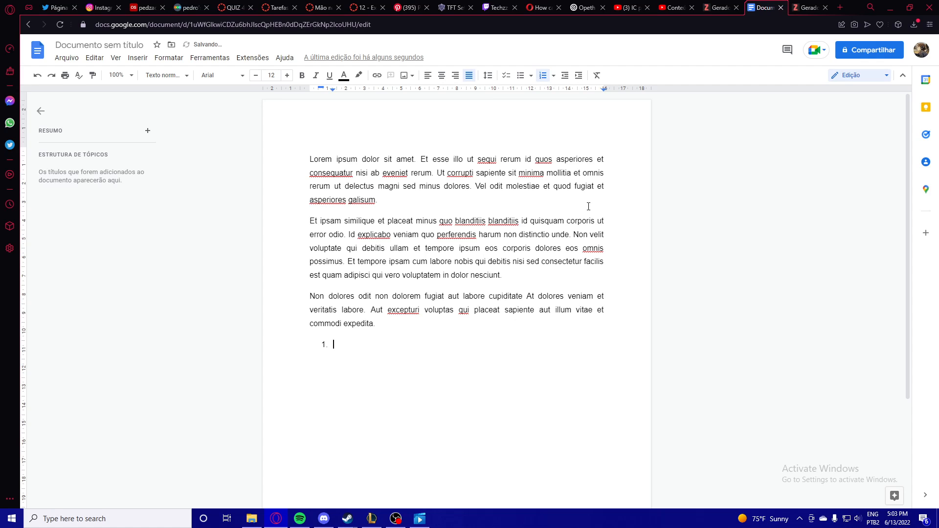
{"action": "type", "text": "dsaubd"}
{"action": "key", "text": "Return"}
{"action": "key", "text": "Return"}
{"action": "key", "text": "BackSpace"}
{"action": "key", "text": "Return"}
{"action": "type", "text": "dhau"}
{"action": "key", "text": "Return"}
- Add "dasjbd" as a third item of the numbered list and delete it together with its number
{"action": "left_click", "coordinate": [542, 76]}
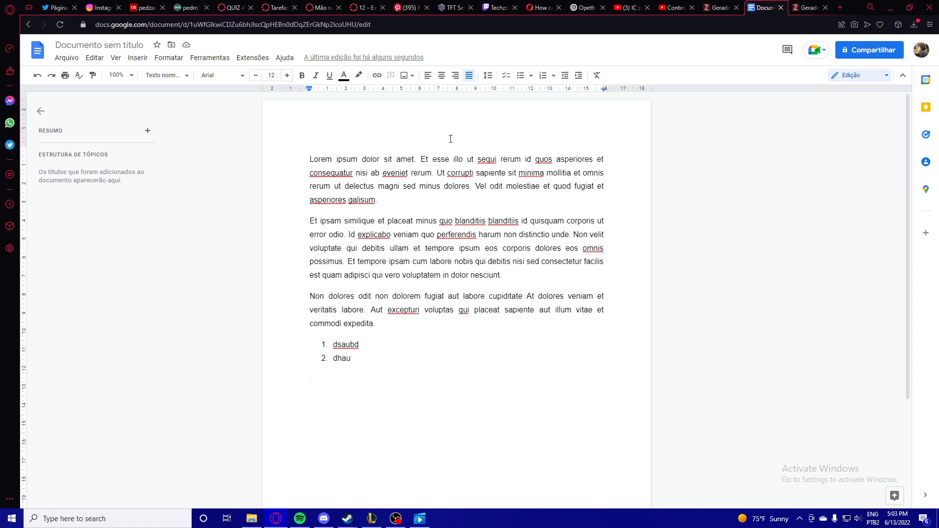
{"action": "key", "text": "ctrl+shift+7"}
{"action": "type", "text": "dasjbd"}
{"action": "left_click_drag", "start_coordinate": [359, 378], "coordinate": [326, 375]}
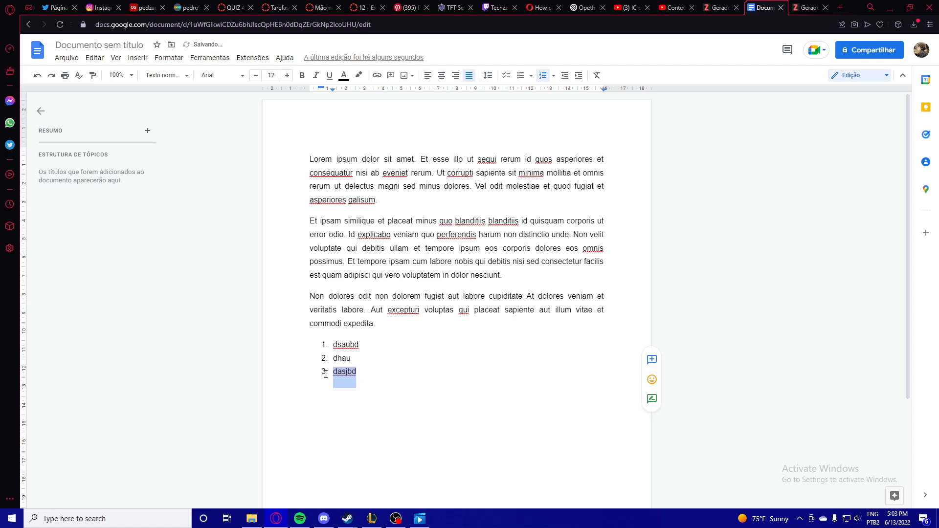
{"action": "key", "text": "BackSpace"}
{"action": "key", "text": "BackSpace"}
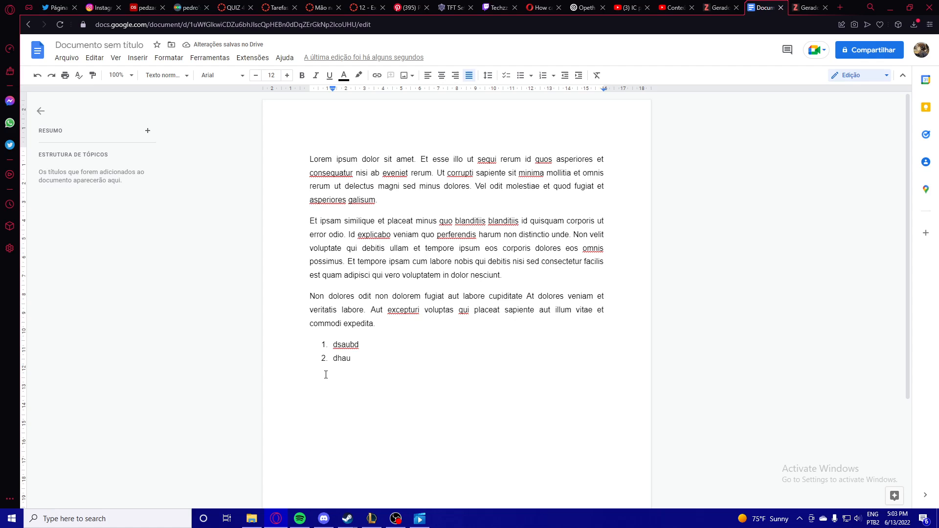
- Undo the list edits back to the "abc" checklist item and delete that item with its checkbox
{"action": "key", "text": "ctrl+z"}
{"action": "key", "text": "ctrl+z"}
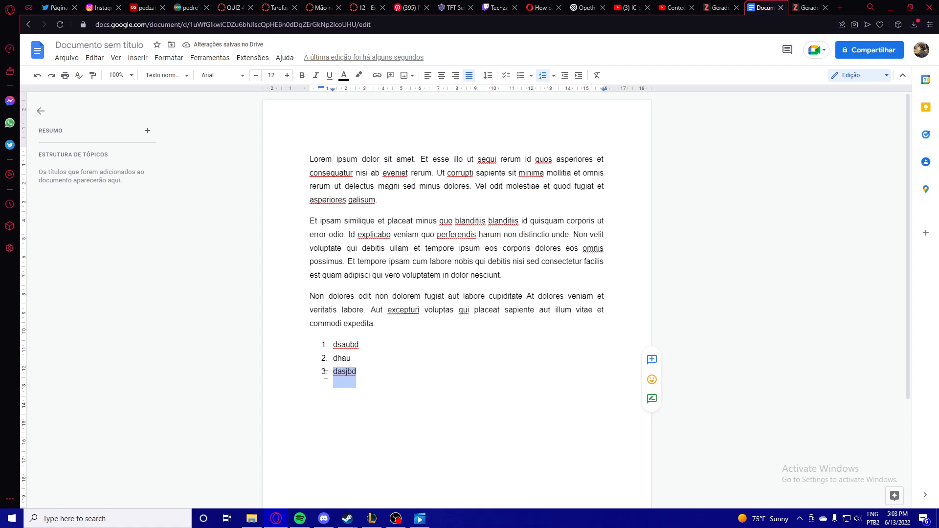
{"action": "key", "text": "ctrl+z"}
{"action": "key", "text": "ctrl+z"}
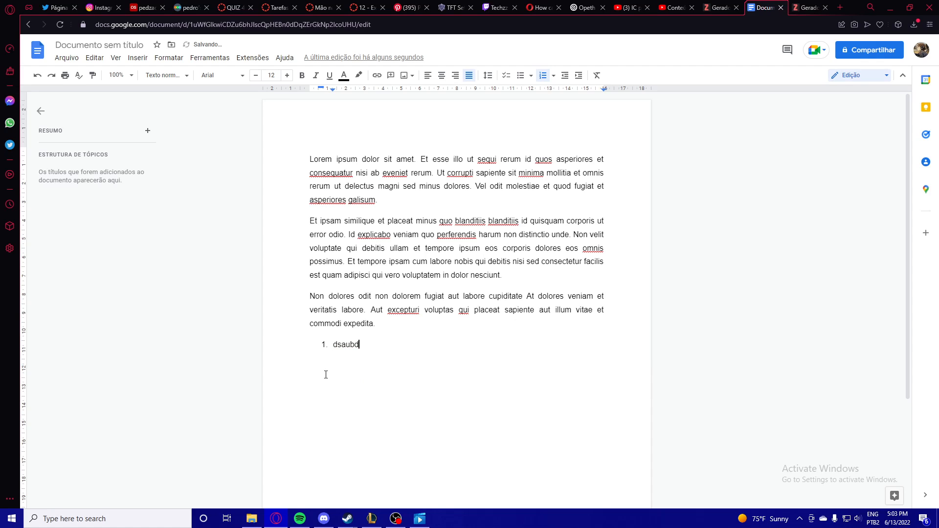
{"action": "key", "text": "ctrl+z"}
{"action": "key", "text": "ctrl+z"}
{"action": "key", "text": "ctrl+z"}
{"action": "key", "text": "ctrl+z"}
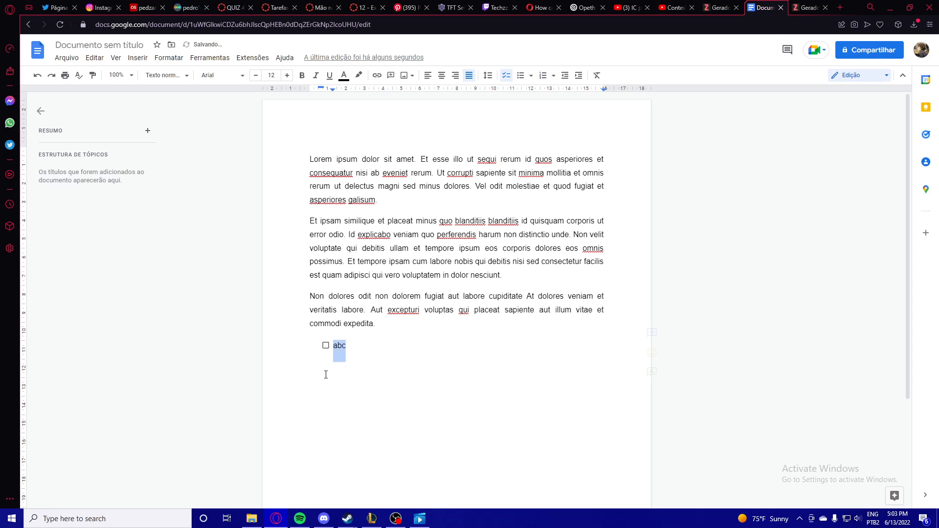
{"action": "key", "text": "BackSpace"}
{"action": "key", "text": "BackSpace"}
{"action": "key", "text": "BackSpace"}
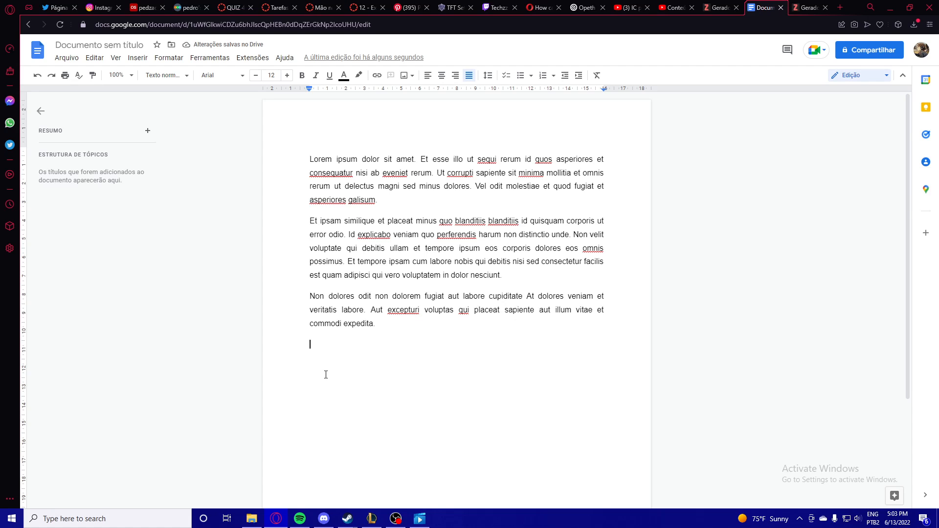
{"action": "scroll", "coordinate": [383, 320], "scroll_direction": "down", "scroll_amount": 1}
{"action": "scroll", "coordinate": [342, 391], "scroll_direction": "up", "scroll_amount": 1}
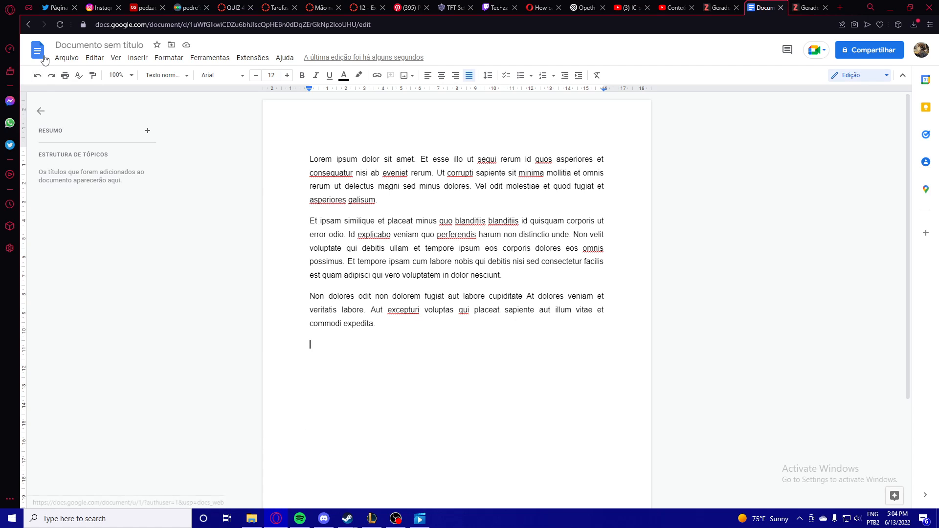
{"action": "left_click", "coordinate": [94, 57]}
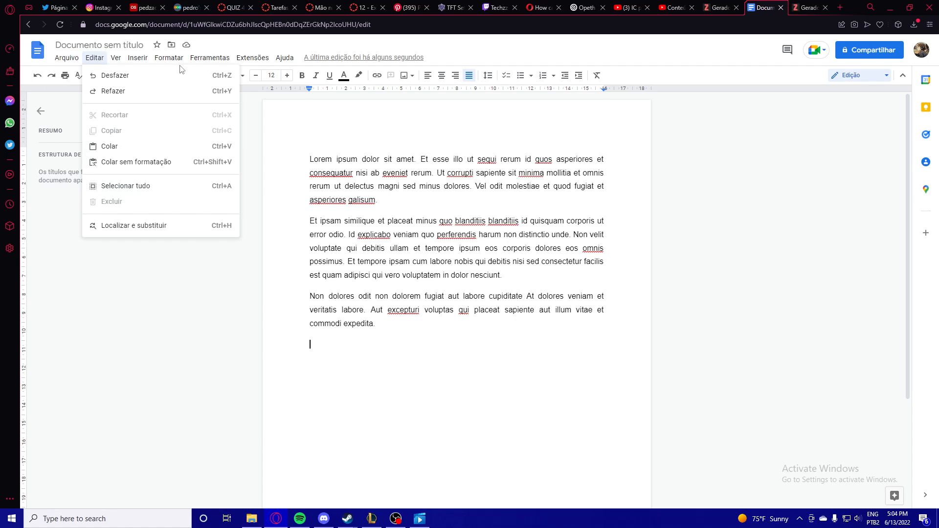
{"action": "left_click", "coordinate": [168, 57]}
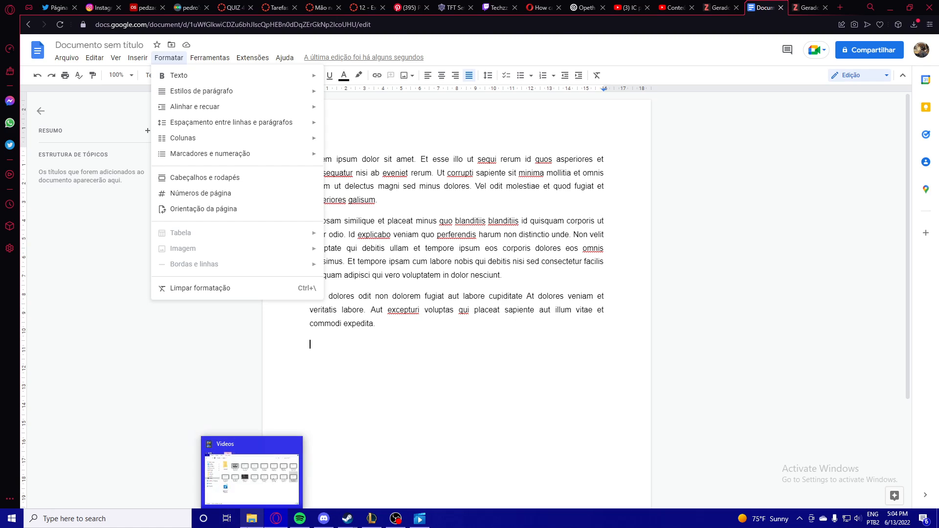
- Switch to File Explorer and copy image 16 from the randoms folder in Downloads
{"action": "left_click", "coordinate": [251, 519]}
{"action": "left_click", "coordinate": [57, 97]}
{"action": "double_click", "coordinate": [147, 95]}
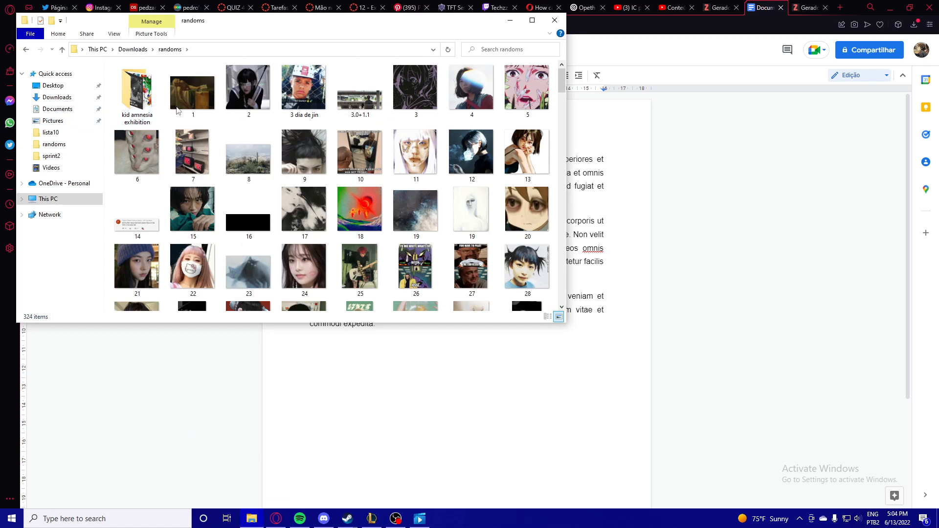
{"action": "right_click", "coordinate": [260, 225]}
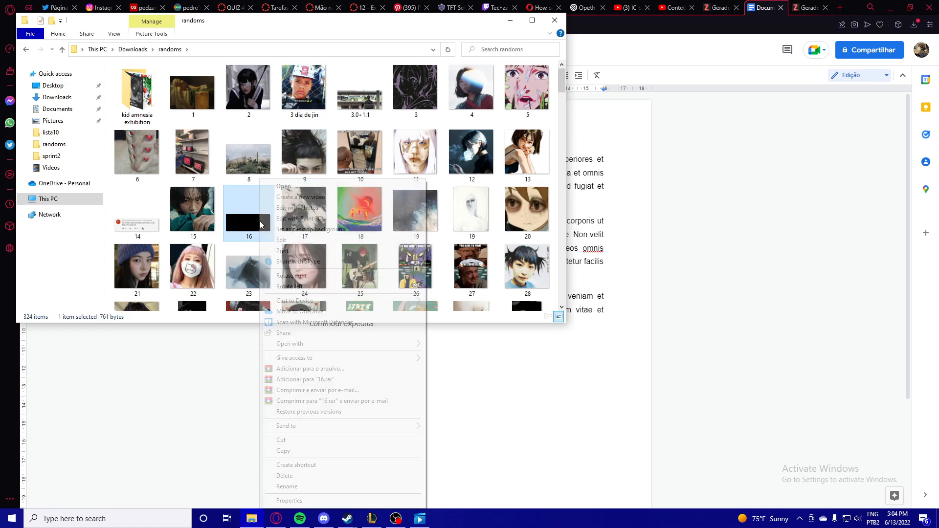
{"action": "left_click", "coordinate": [283, 449]}
- Return to the document, paste the copied image below the last paragraph and delete it
{"action": "left_click", "coordinate": [313, 410]}
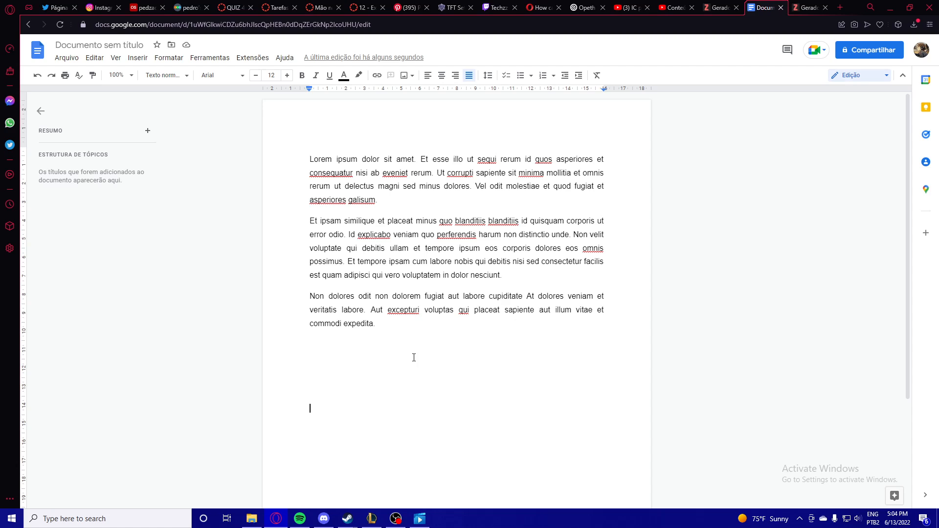
{"action": "key", "text": "ctrl+v"}
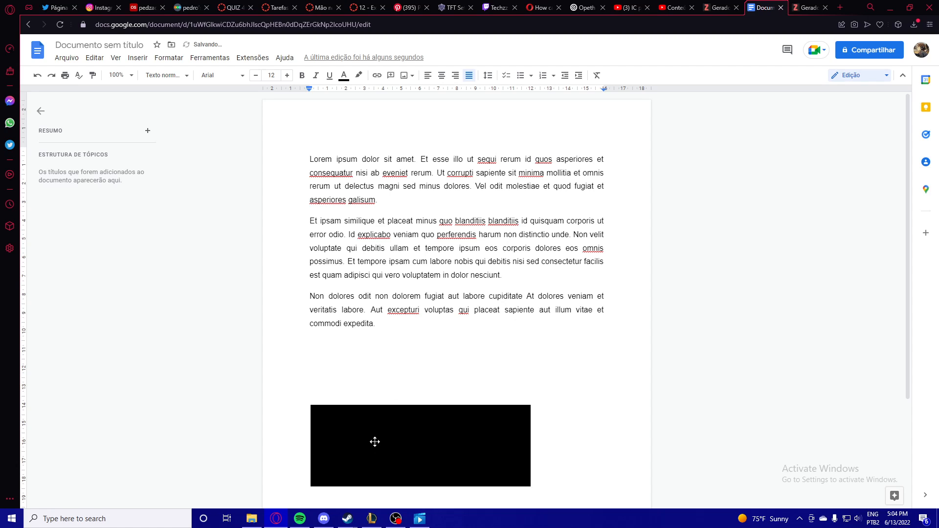
{"action": "key", "text": "BackSpace"}
- Bring the first picture of the "kid amnesia exhibition" folder from File Explorer into the document and undo the insertion
{"action": "left_click", "coordinate": [252, 518]}
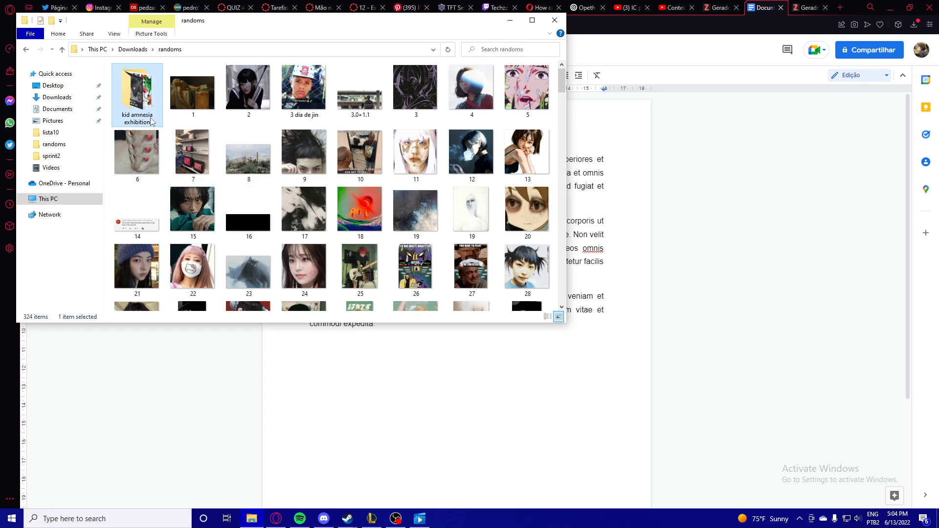
{"action": "double_click", "coordinate": [138, 92]}
{"action": "left_click_drag", "start_coordinate": [138, 93], "coordinate": [352, 367]}
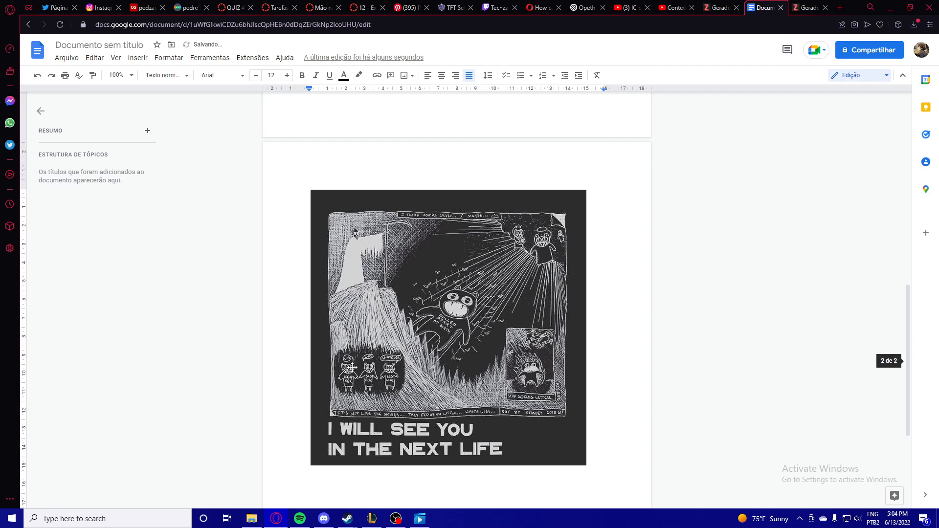
{"action": "key", "text": "ctrl+z"}
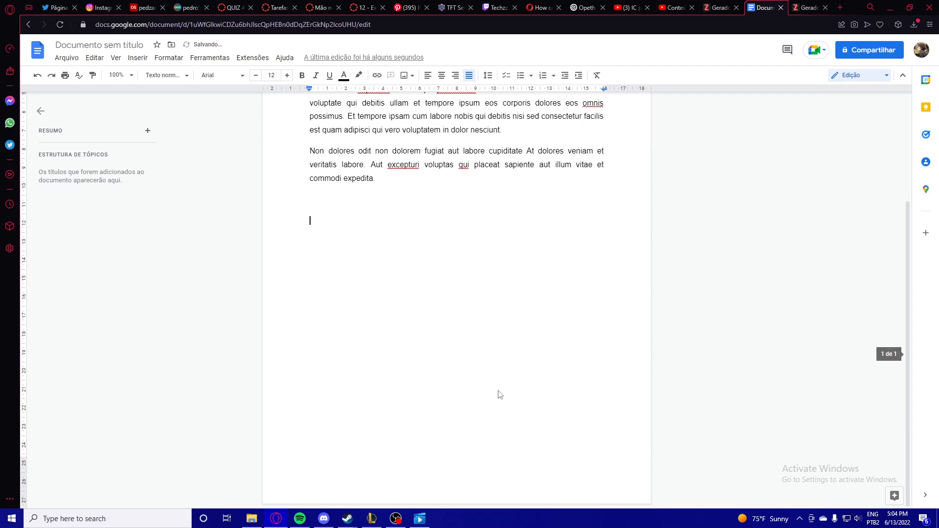
- Insert the "I will see you in the next life" artwork by uploading its image file from the computer
{"action": "left_click", "coordinate": [145, 57]}
{"action": "mouse_move", "coordinate": [158, 81]}
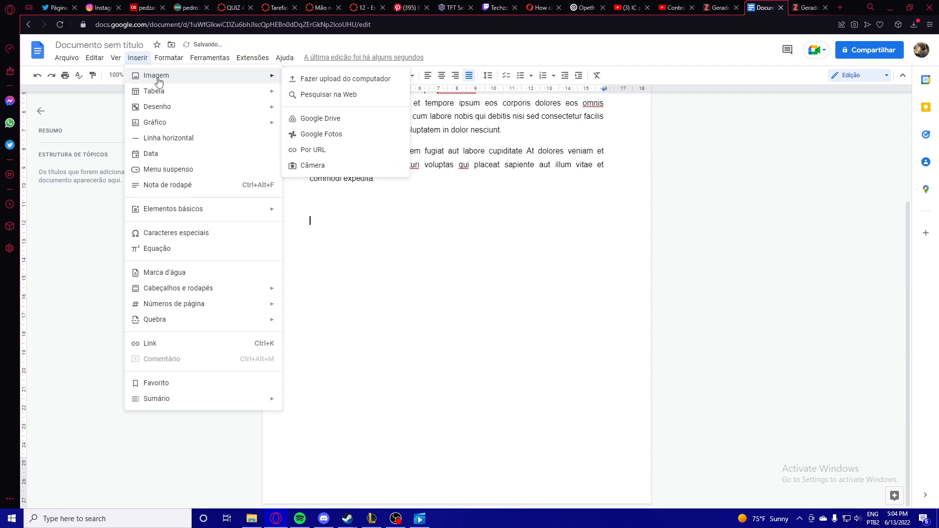
{"action": "left_click", "coordinate": [313, 79]}
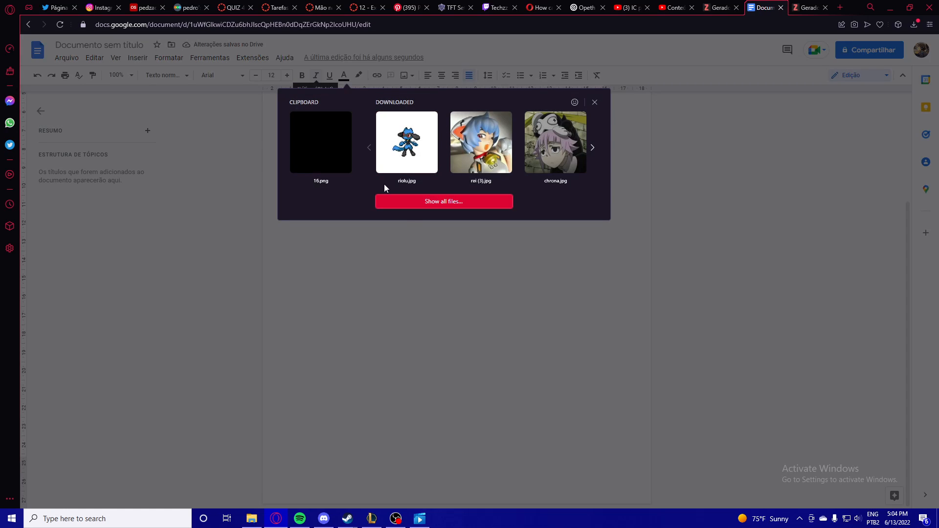
{"action": "left_click", "coordinate": [445, 202]}
{"action": "left_click", "coordinate": [113, 89]}
{"action": "double_click", "coordinate": [114, 89]}
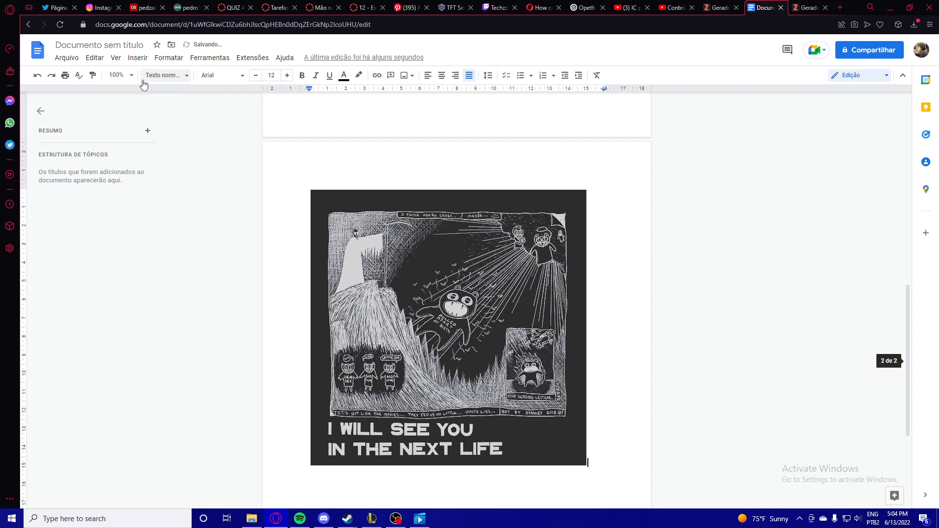
- Shrink the inserted artwork proportionally to about 11 cm wide so it fits on the first page below the last paragraph
{"action": "left_click", "coordinate": [562, 315]}
{"action": "scroll", "coordinate": [509, 277], "scroll_direction": "up", "scroll_amount": 5}
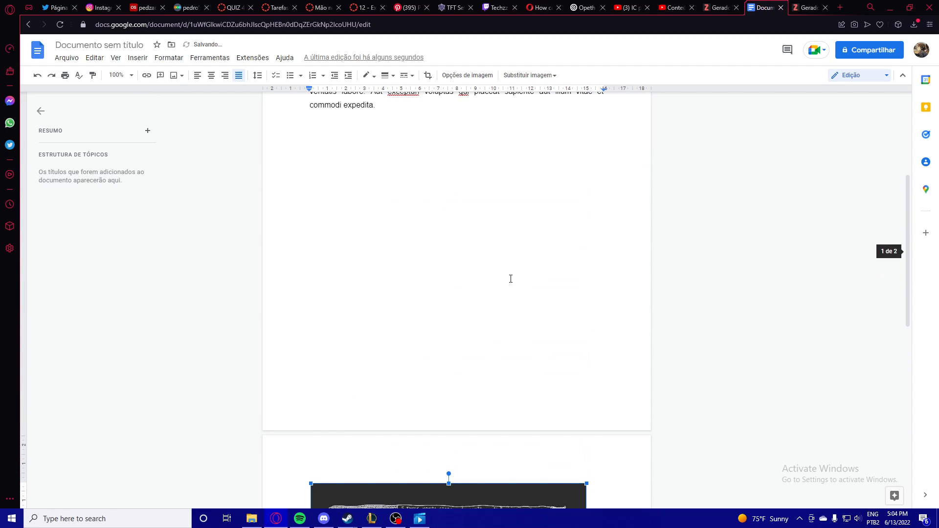
{"action": "scroll", "coordinate": [420, 413], "scroll_direction": "down", "scroll_amount": 2}
{"action": "scroll", "coordinate": [419, 412], "scroll_direction": "up", "scroll_amount": 4}
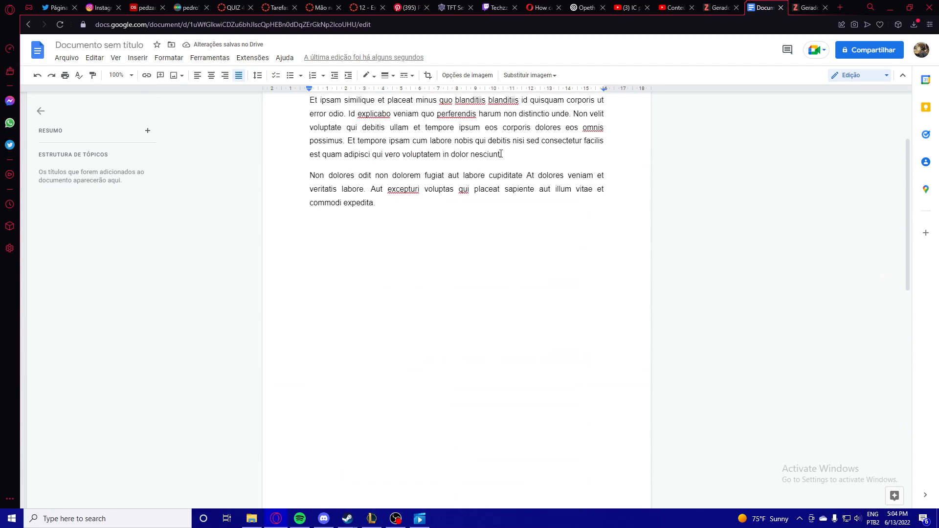
{"action": "scroll", "coordinate": [484, 368], "scroll_direction": "down", "scroll_amount": 8}
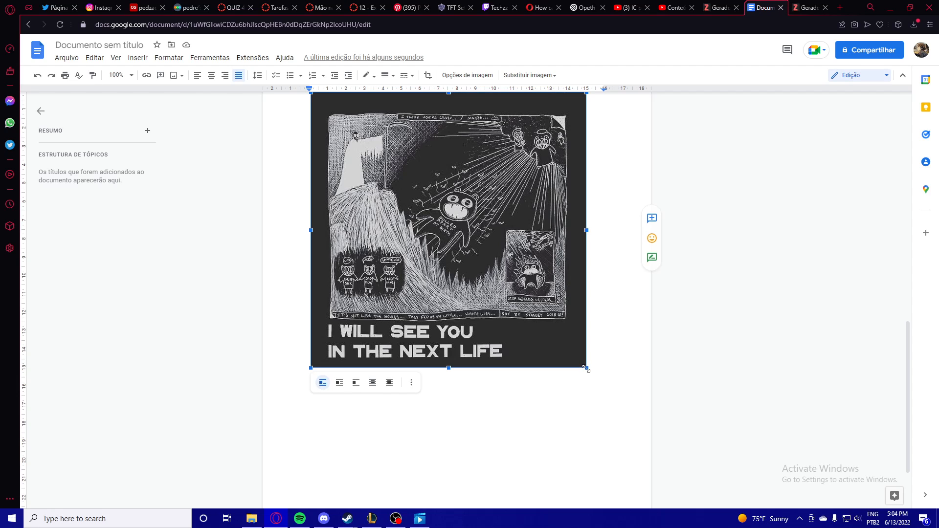
{"action": "left_click_drag", "start_coordinate": [586, 368], "coordinate": [517, 299]}
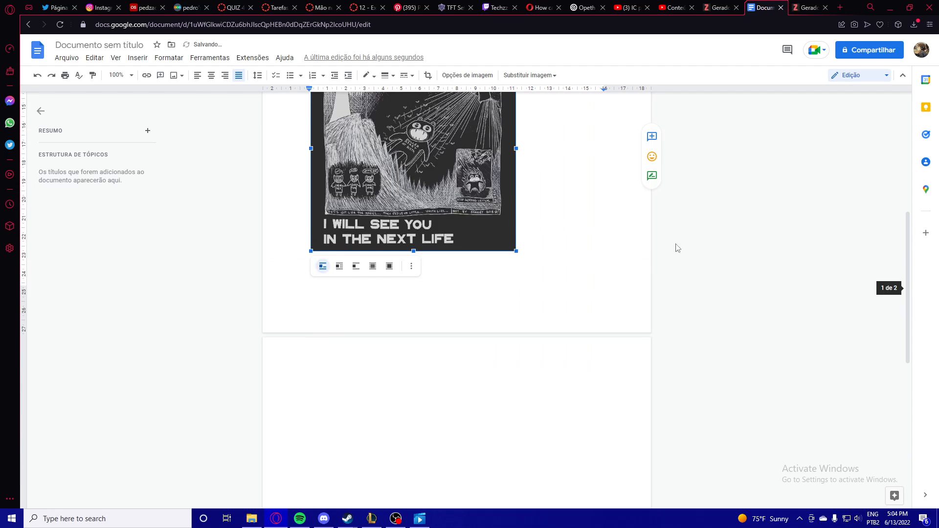
{"action": "scroll", "coordinate": [424, 261], "scroll_direction": "up", "scroll_amount": 4}
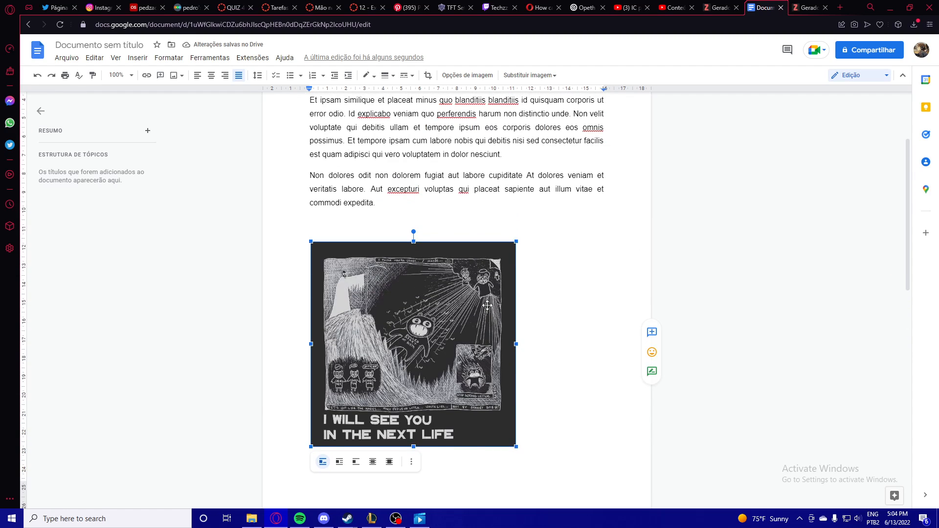
- Squeeze only the artwork's width to about 7 cm and undo that distortion
{"action": "left_click_drag", "start_coordinate": [516, 344], "coordinate": [435, 344]}
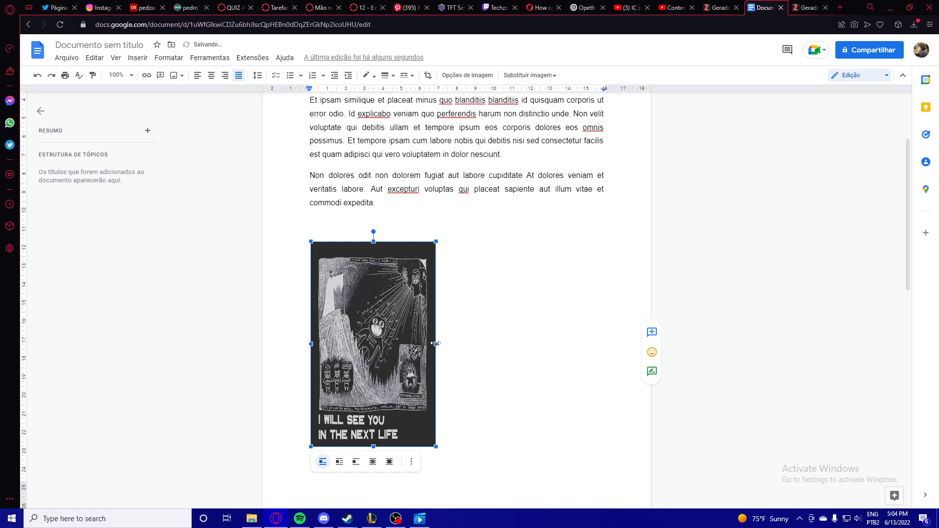
{"action": "key", "text": "ctrl+z"}
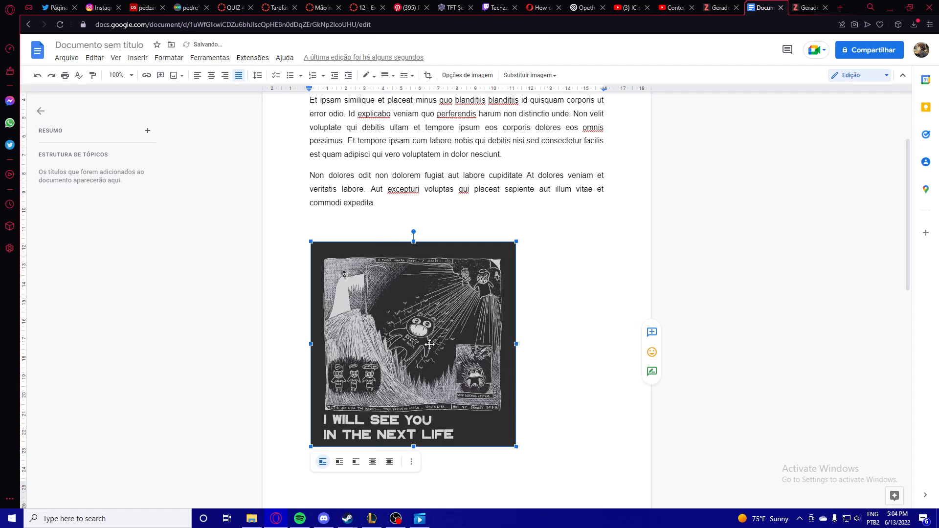
- Delete the artwork below the last paragraph
{"action": "left_click", "coordinate": [528, 419]}
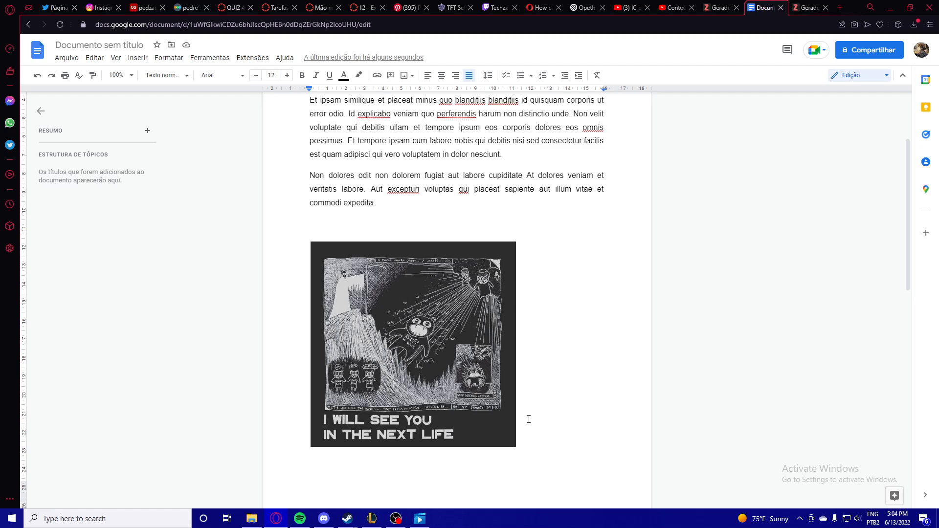
{"action": "key", "text": "BackSpace"}
{"action": "scroll", "coordinate": [519, 380], "scroll_direction": "up", "scroll_amount": 3}
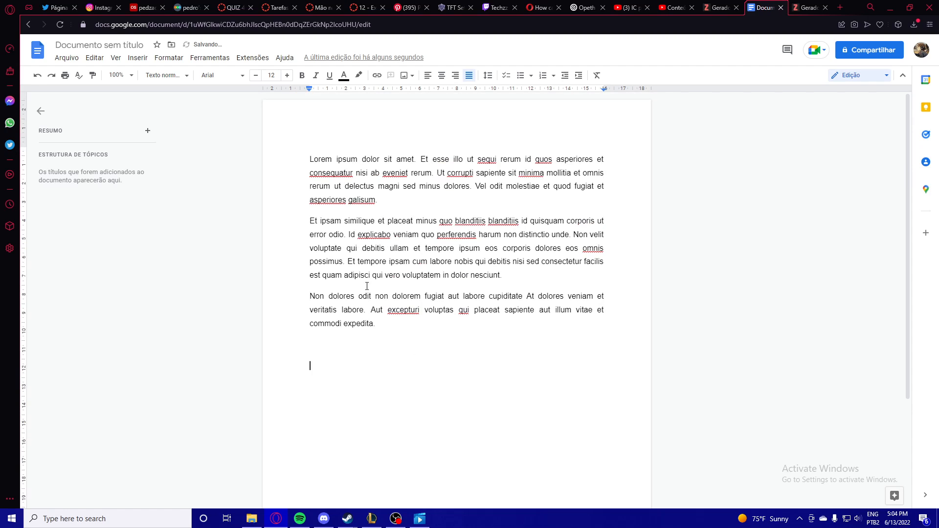
- Format the document's text into two columns
{"action": "left_click", "coordinate": [170, 62]}
{"action": "mouse_move", "coordinate": [200, 142]}
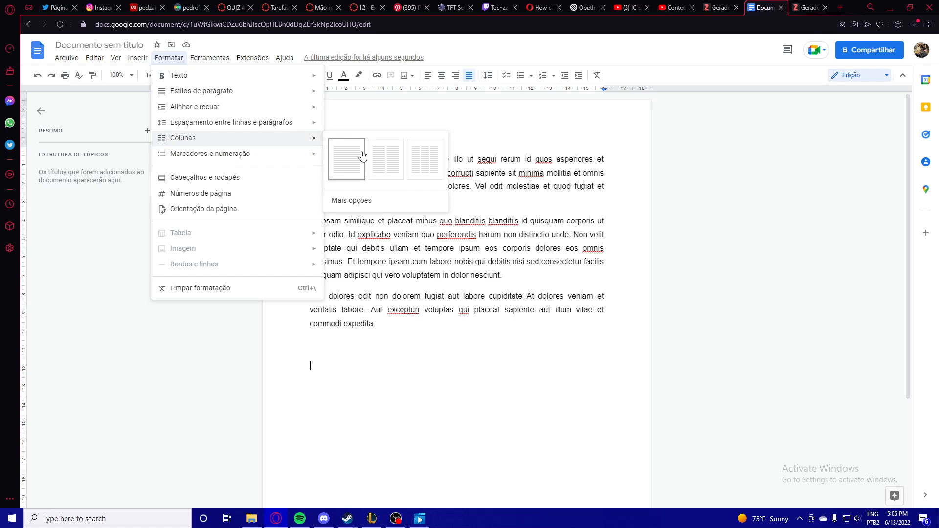
{"action": "left_click", "coordinate": [386, 169]}
{"action": "scroll", "coordinate": [442, 362], "scroll_direction": "down", "scroll_amount": 2}
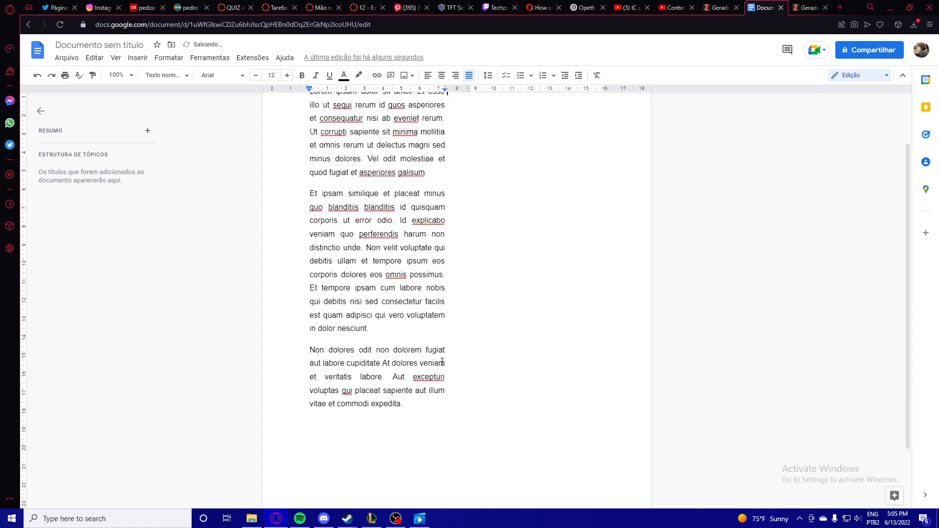
{"action": "scroll", "coordinate": [443, 362], "scroll_direction": "down", "scroll_amount": 2}
- Add blank lines after the last paragraph to reach the second column, enter "dsuagbdhabd" there and undo the entry
{"action": "left_click", "coordinate": [430, 329]}
{"action": "key", "text": "Return"}
{"action": "key", "text": "Return"}
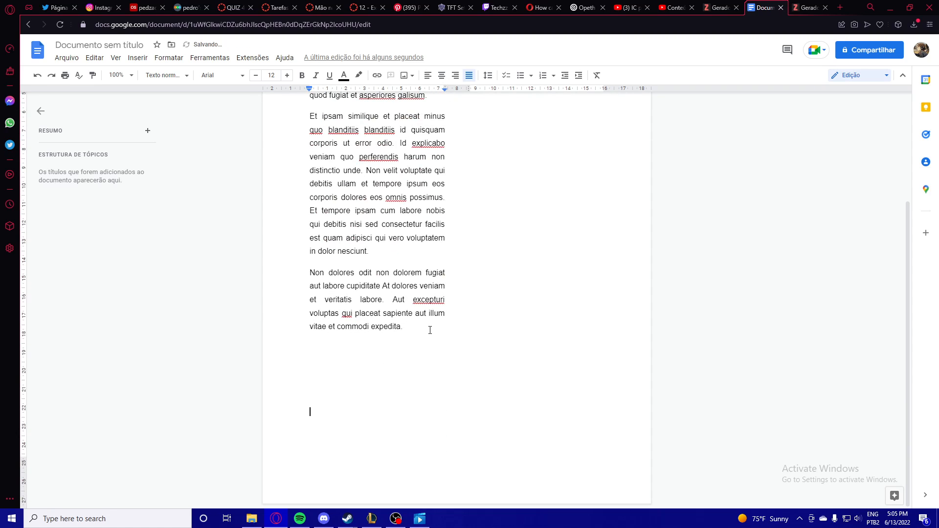
{"action": "scroll", "coordinate": [430, 330], "scroll_direction": "up", "scroll_amount": 3}
{"action": "type", "text": "dsuagbdhabd"}
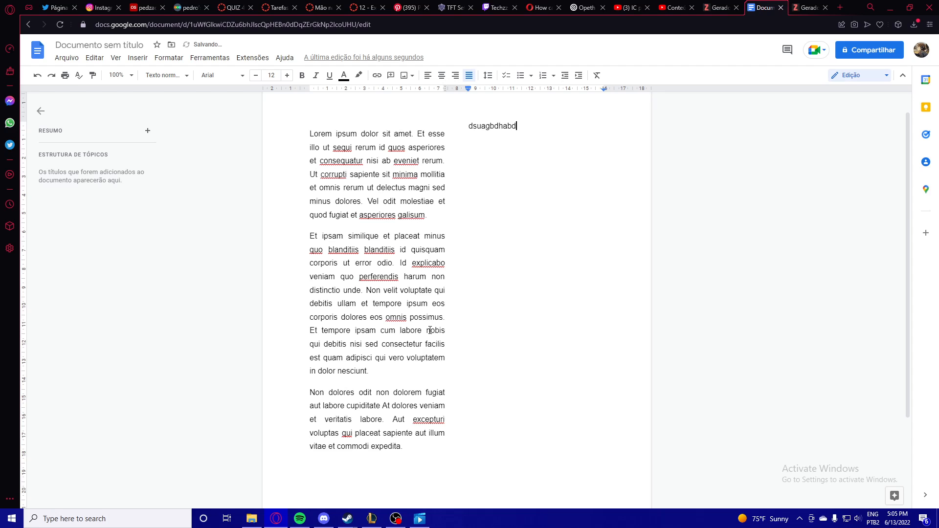
{"action": "scroll", "coordinate": [515, 250], "scroll_direction": "up", "scroll_amount": 1}
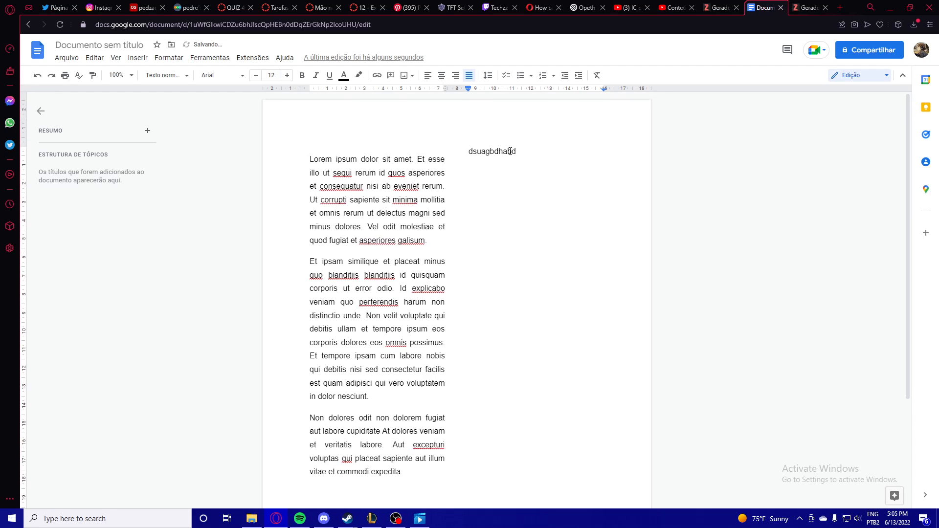
{"action": "key", "text": "ctrl+z"}
- Examine the additional column options for number, spacing and divider line, and close them without applying anything
{"action": "scroll", "coordinate": [241, 109], "scroll_direction": "down", "scroll_amount": 3}
{"action": "left_click", "coordinate": [169, 58]}
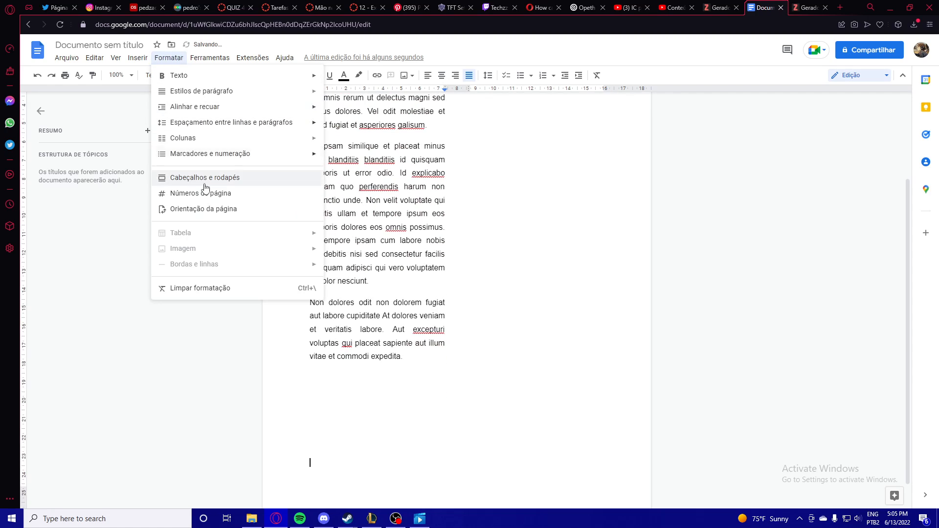
{"action": "mouse_move", "coordinate": [206, 142]}
{"action": "left_click", "coordinate": [351, 200]}
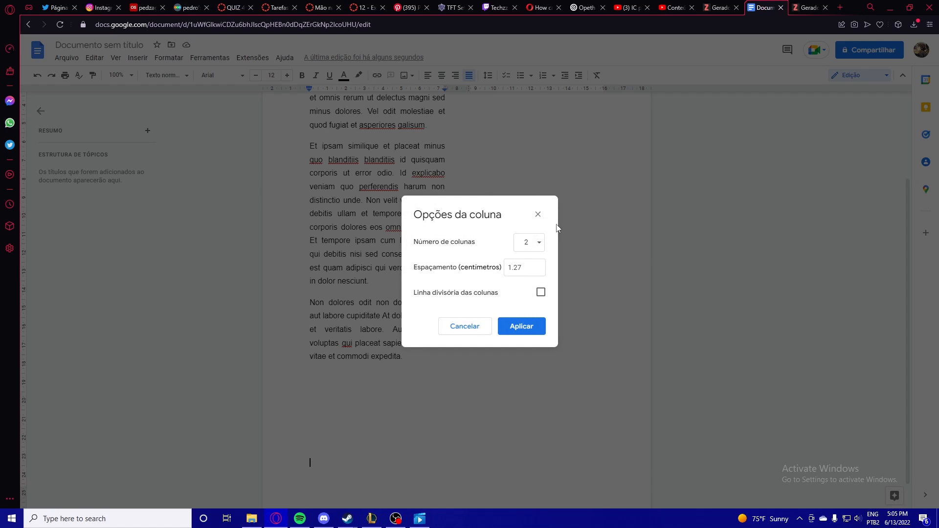
{"action": "left_click", "coordinate": [538, 214]}
{"action": "scroll", "coordinate": [492, 245], "scroll_direction": "up", "scroll_amount": 3}
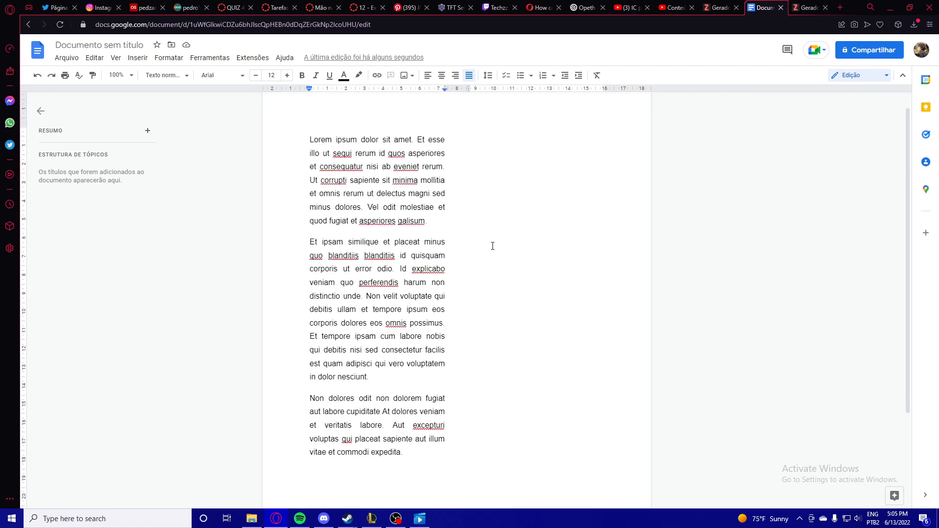
{"action": "scroll", "coordinate": [310, 446], "scroll_direction": "down", "scroll_amount": 4}
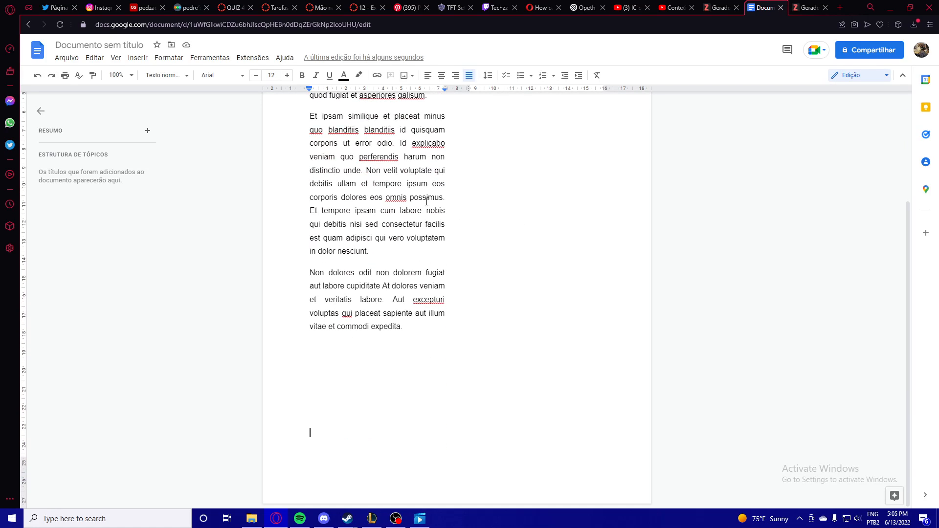